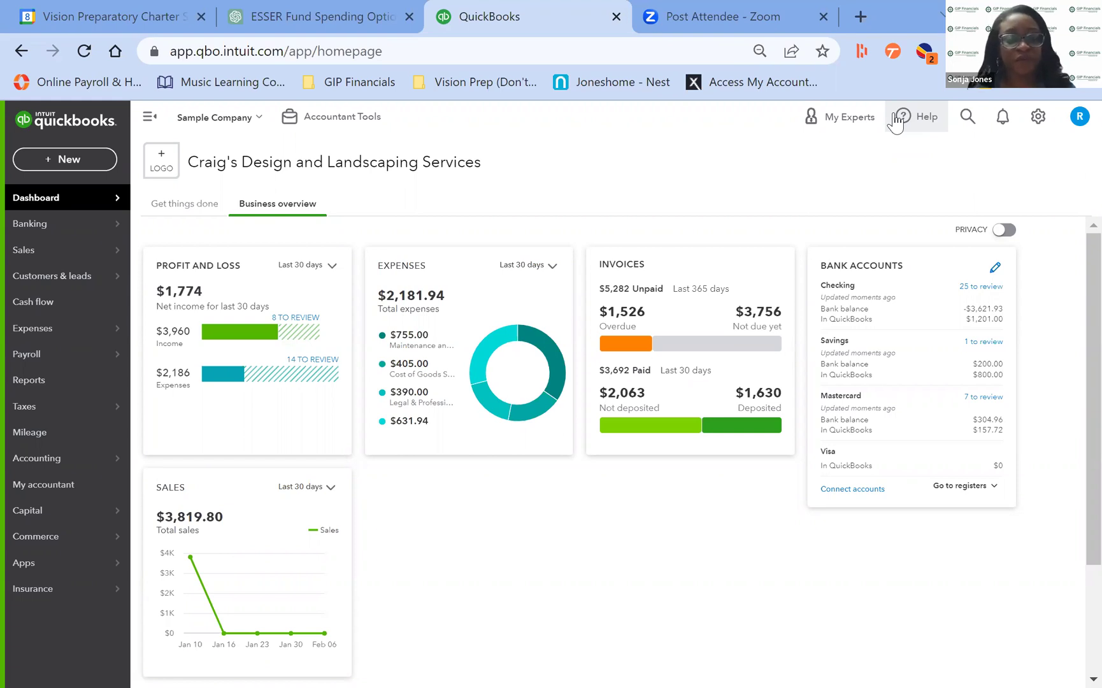
Start a blank estimate from the + New menu.
click(61, 161)
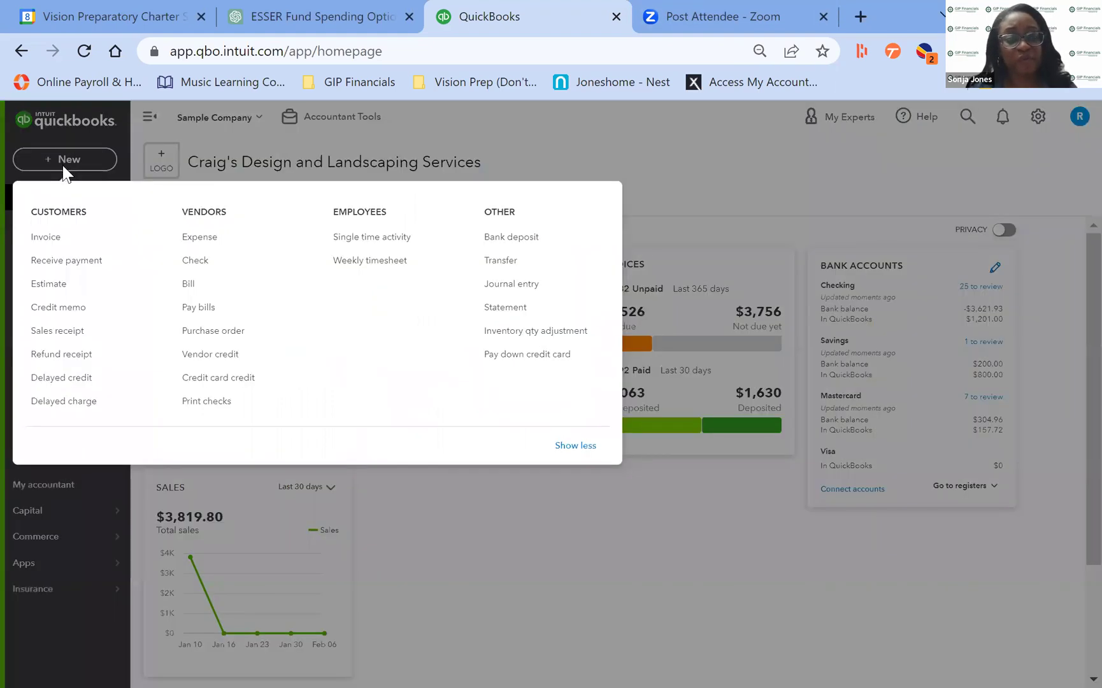
click(48, 284)
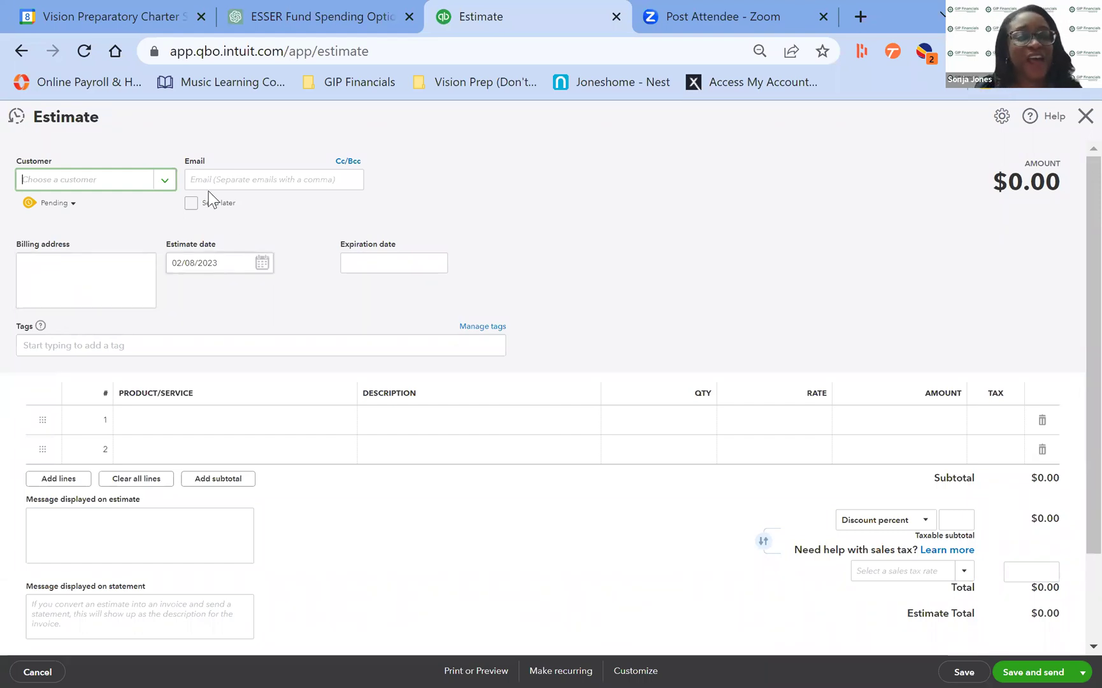
Create customer 'abc company' with its e-mail address and assign it to the estimate.
click(163, 183)
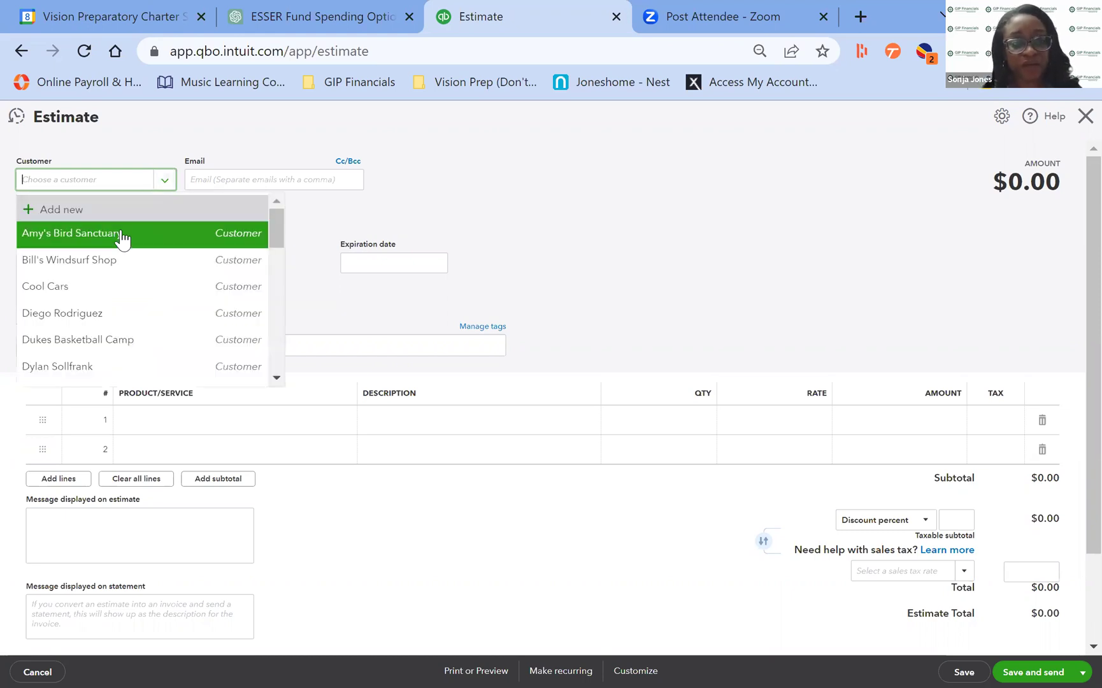
click(95, 208)
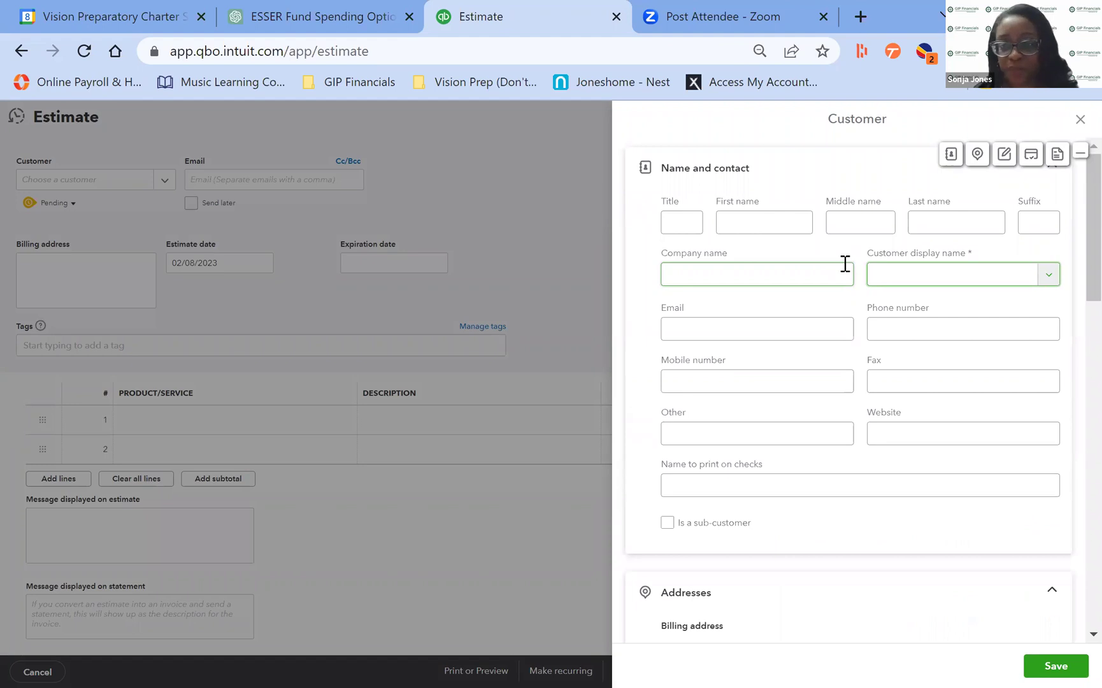
click(828, 280)
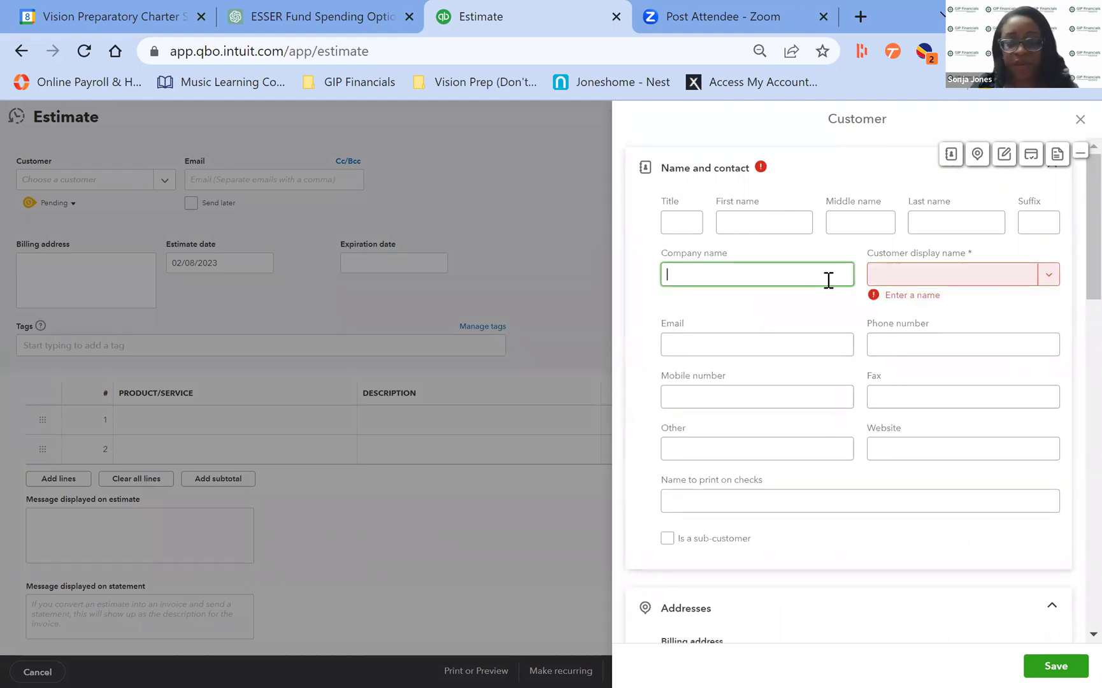
text(abc company)
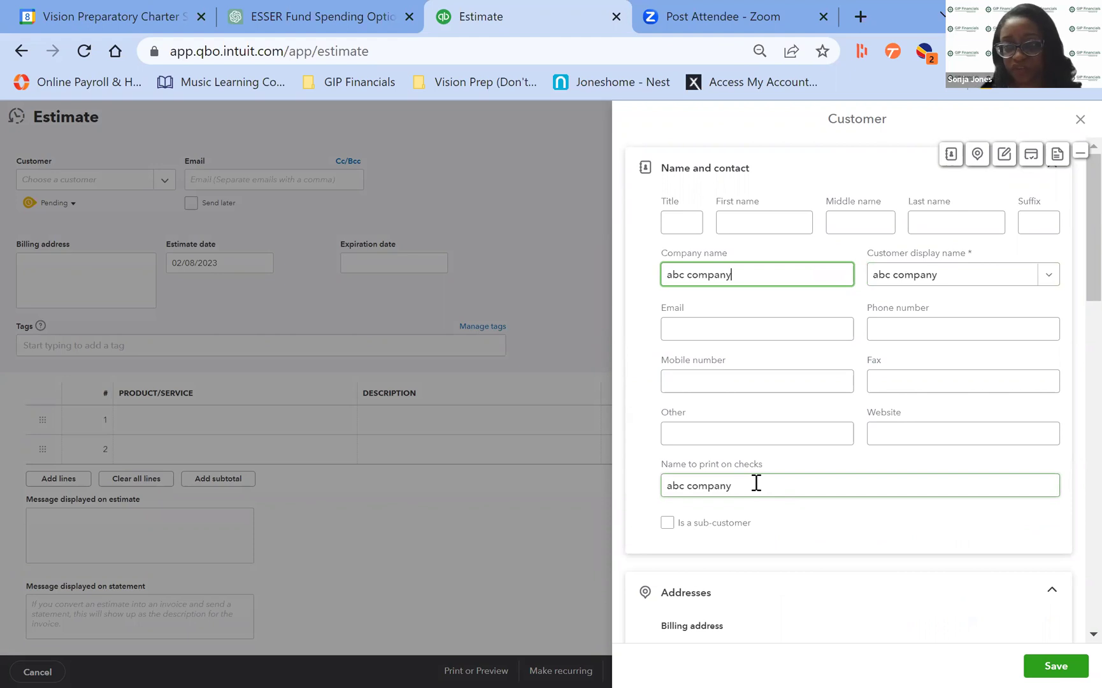
click(763, 325)
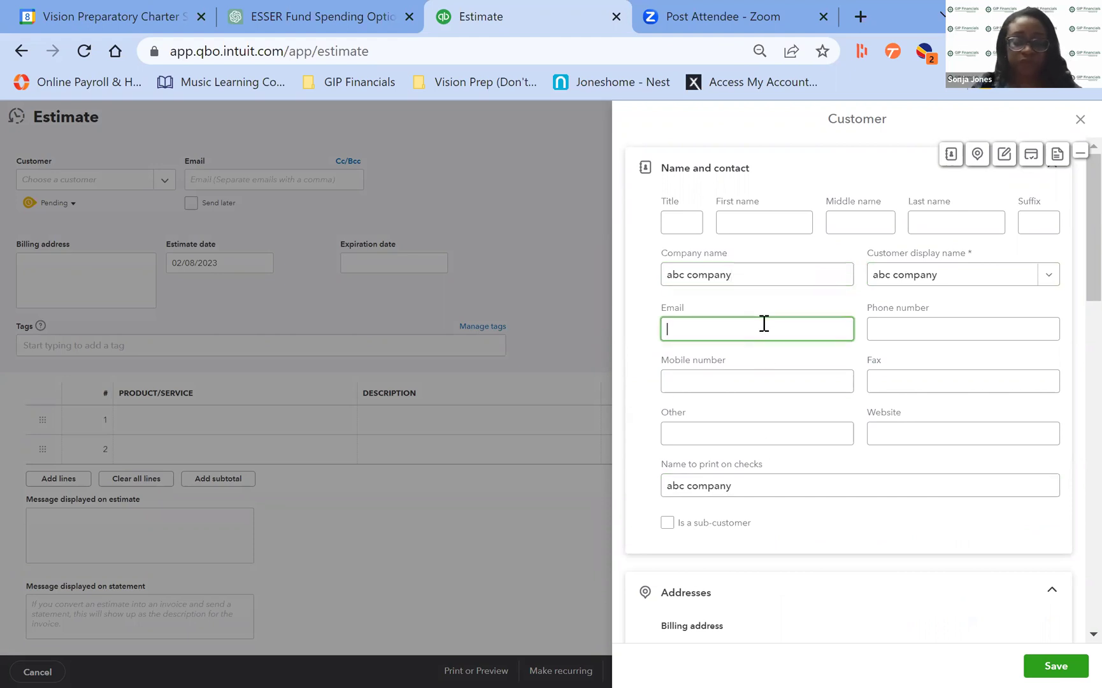
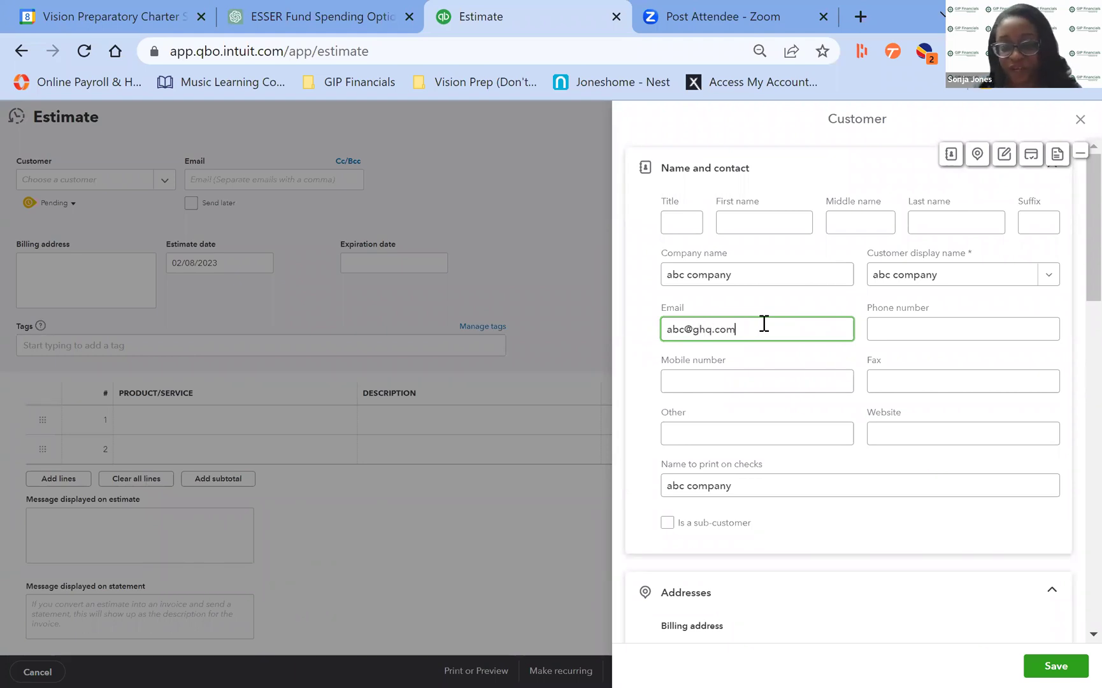
scroll(1070, 338, down, 5)
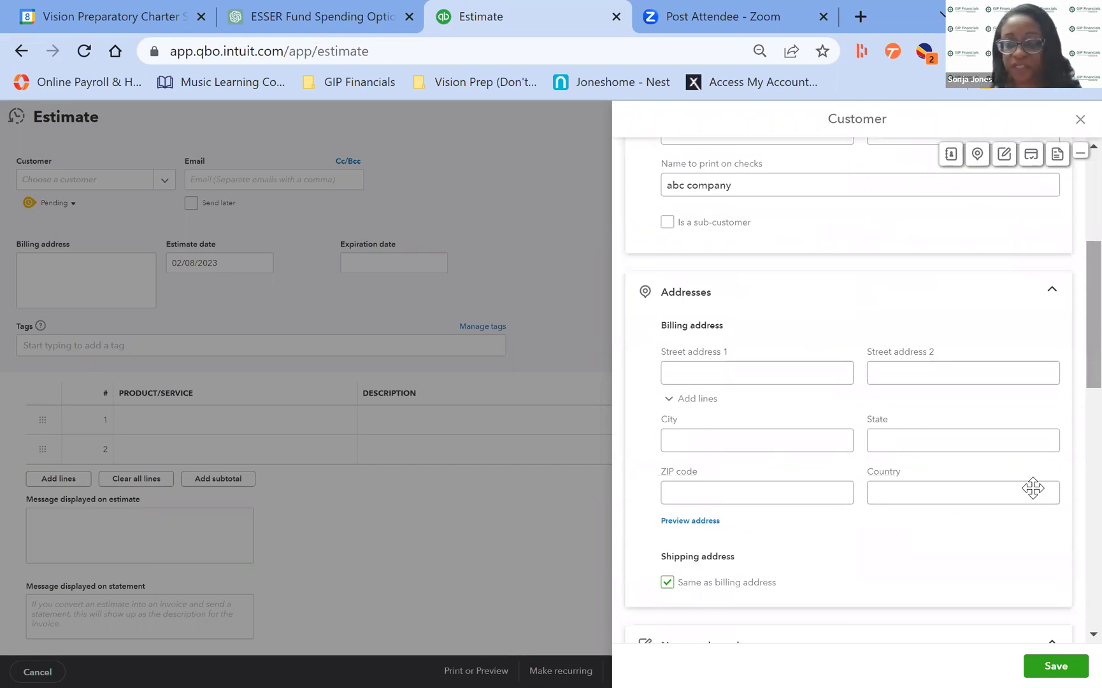
click(1051, 665)
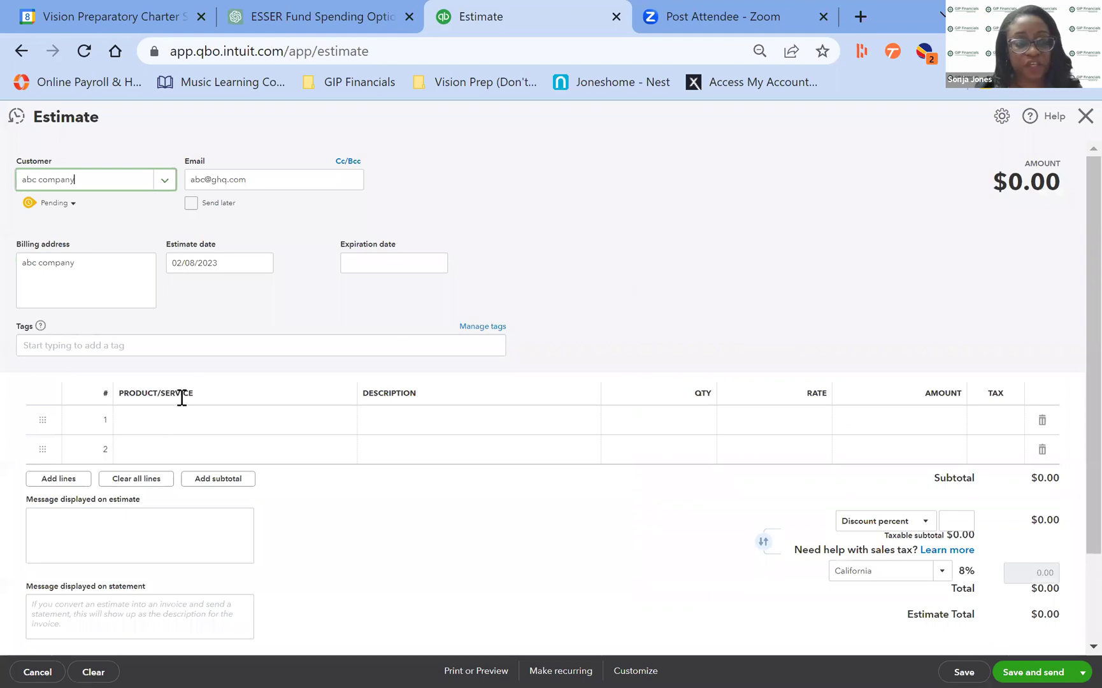
Add a Design line (Custom Design, quantity 1 at 75) so the estimate totals $75.00.
click(209, 432)
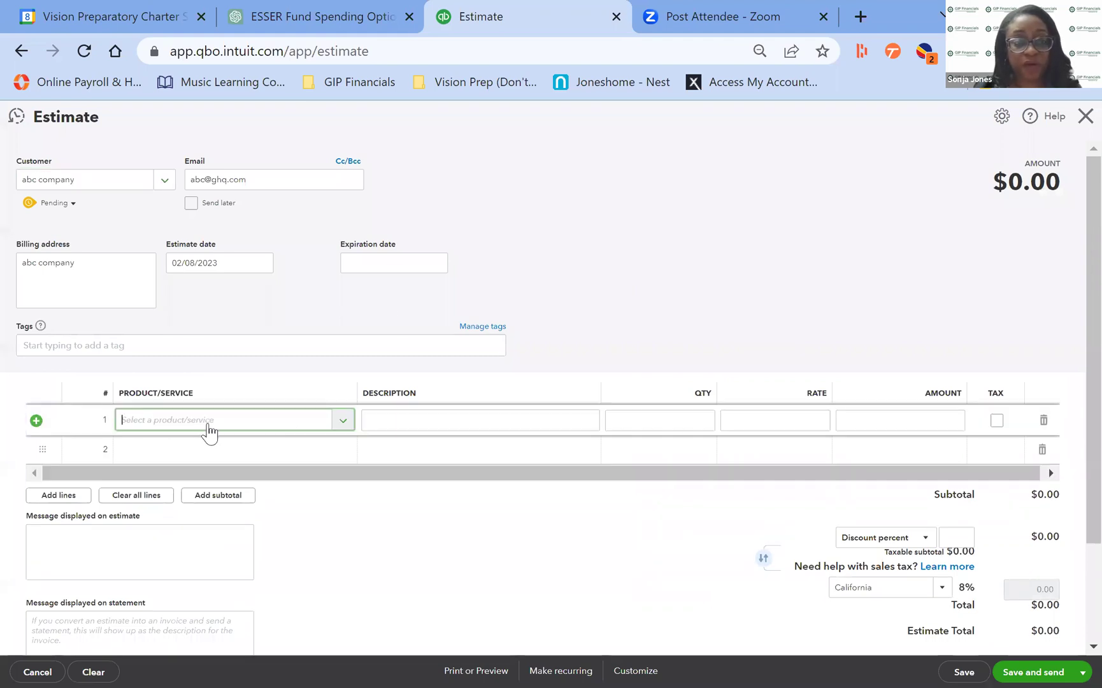
click(344, 421)
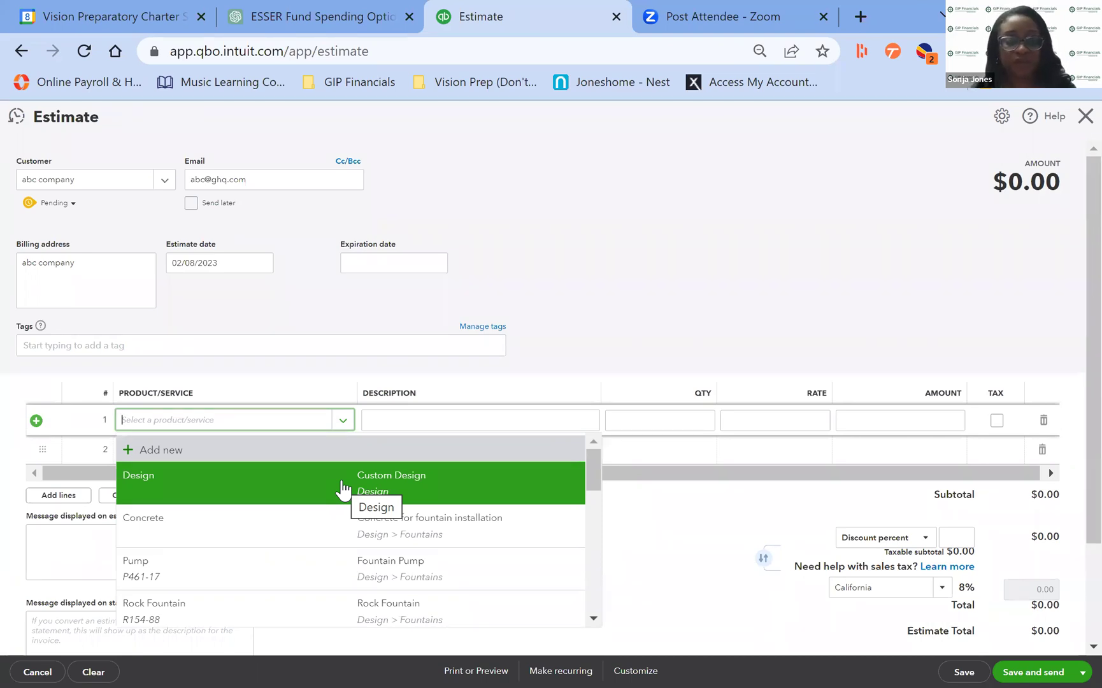
click(342, 487)
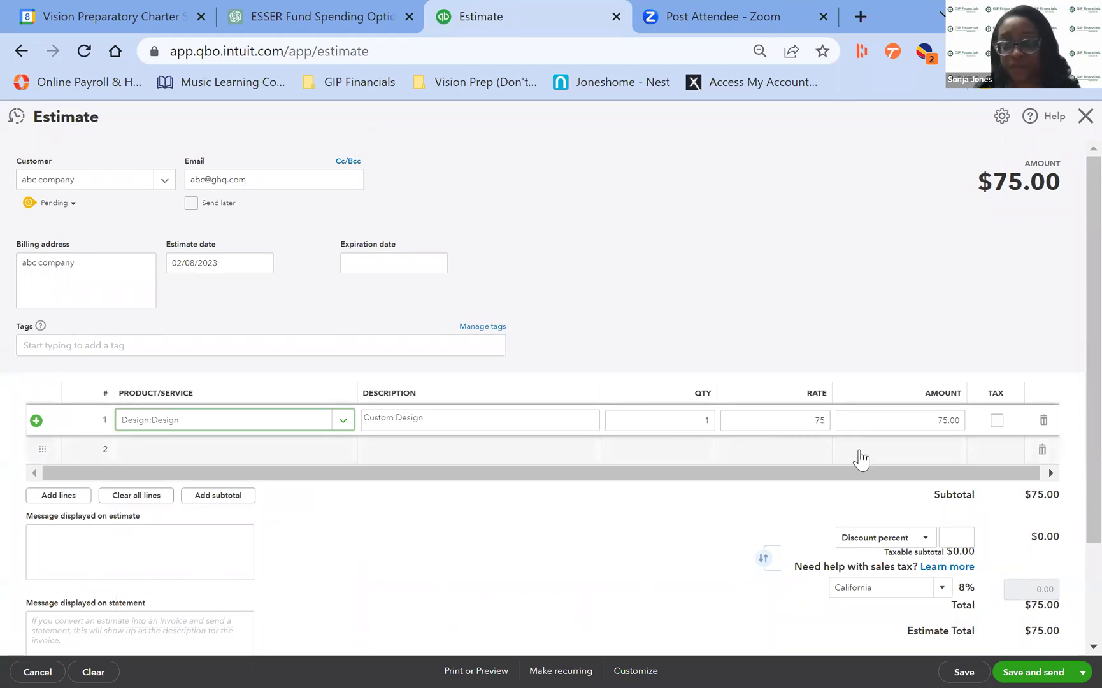
click(830, 318)
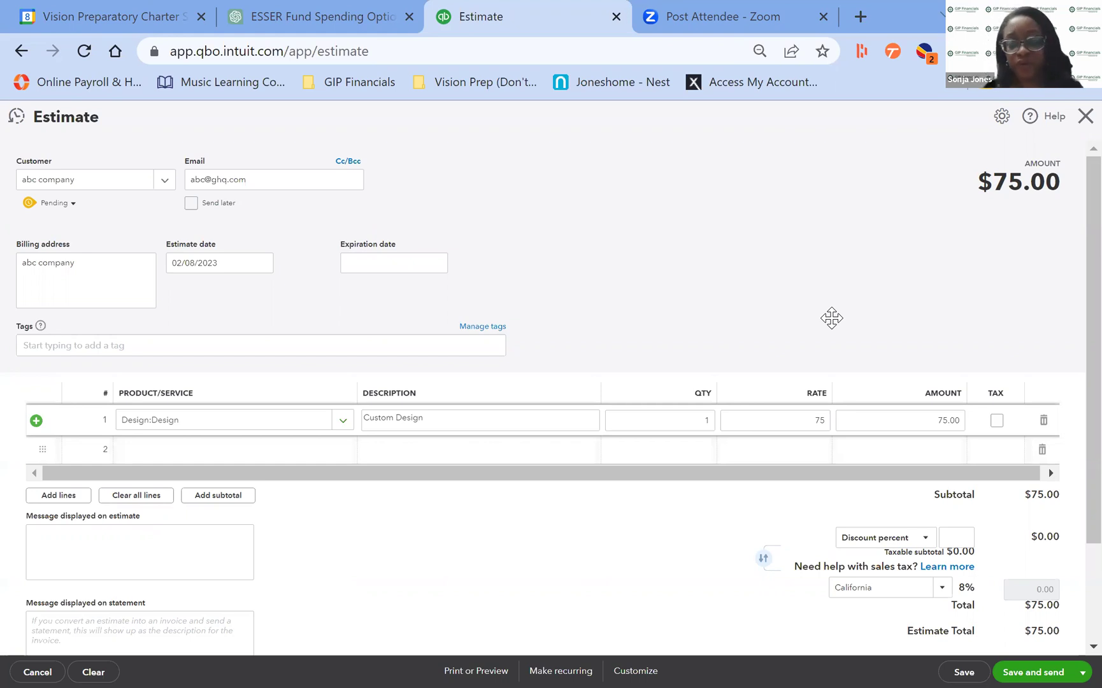
Save and close the $75.00 estimate as estimate 1001.
click(1080, 670)
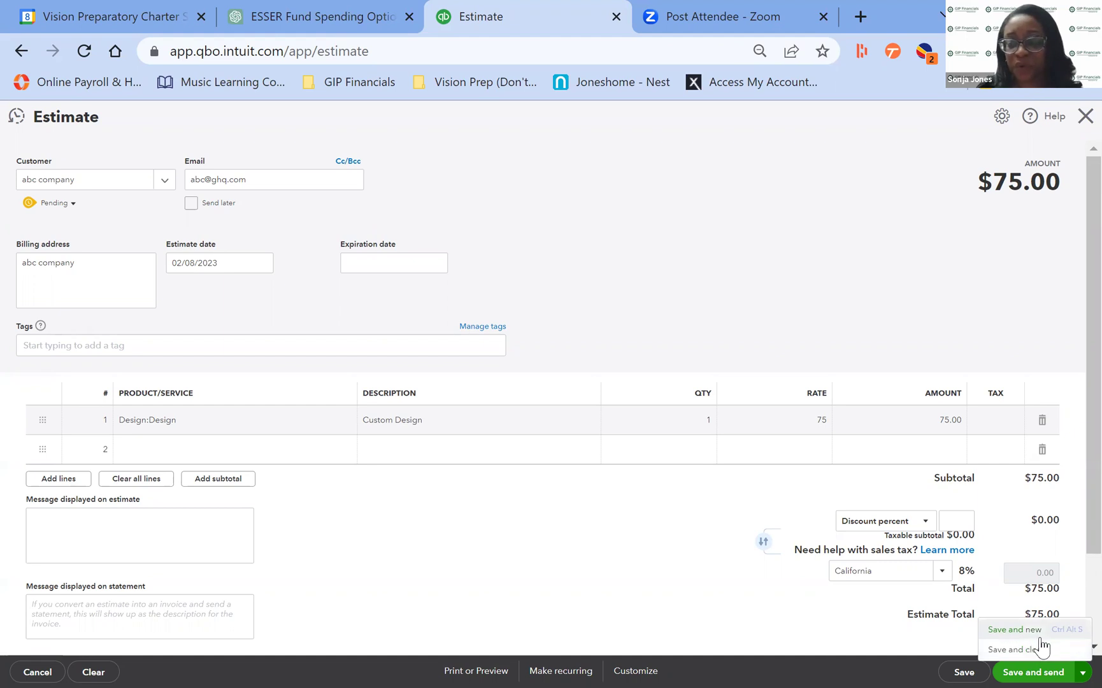
click(1041, 651)
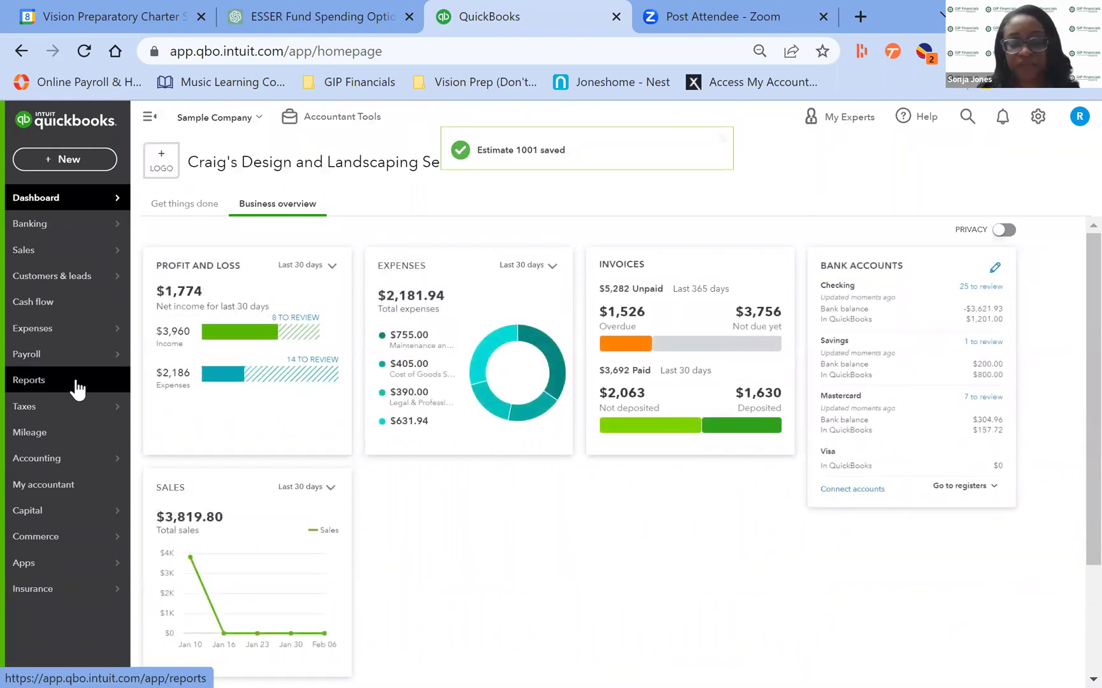
Go to Sales > All sales to view the sales transactions list.
mouse_move(78, 368)
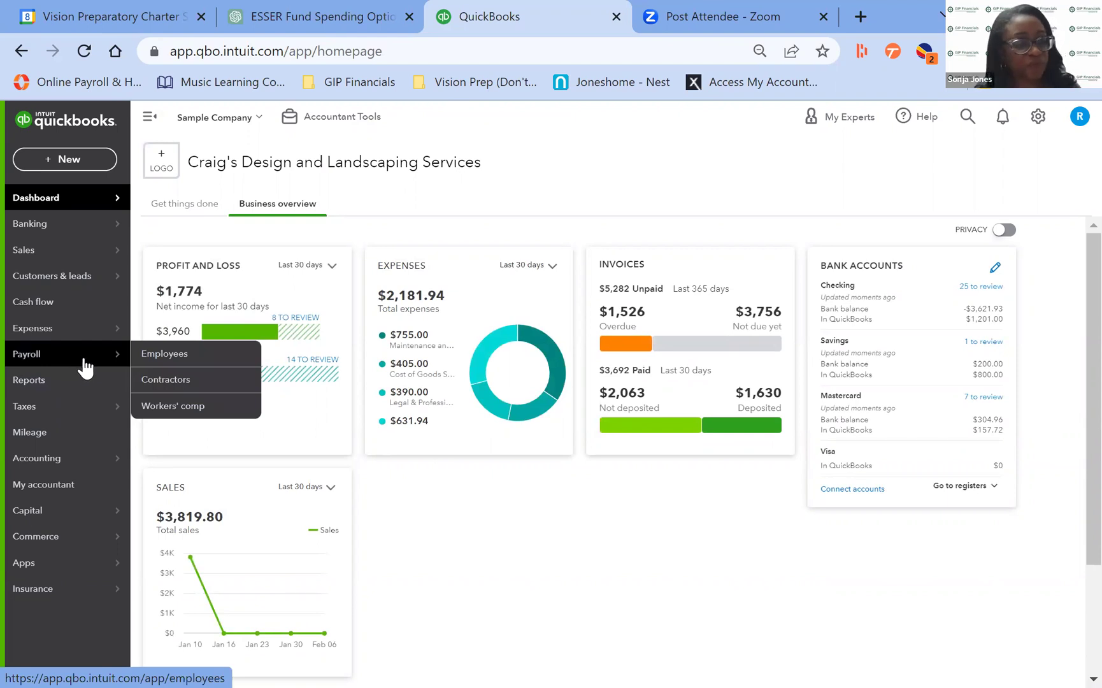
click(79, 382)
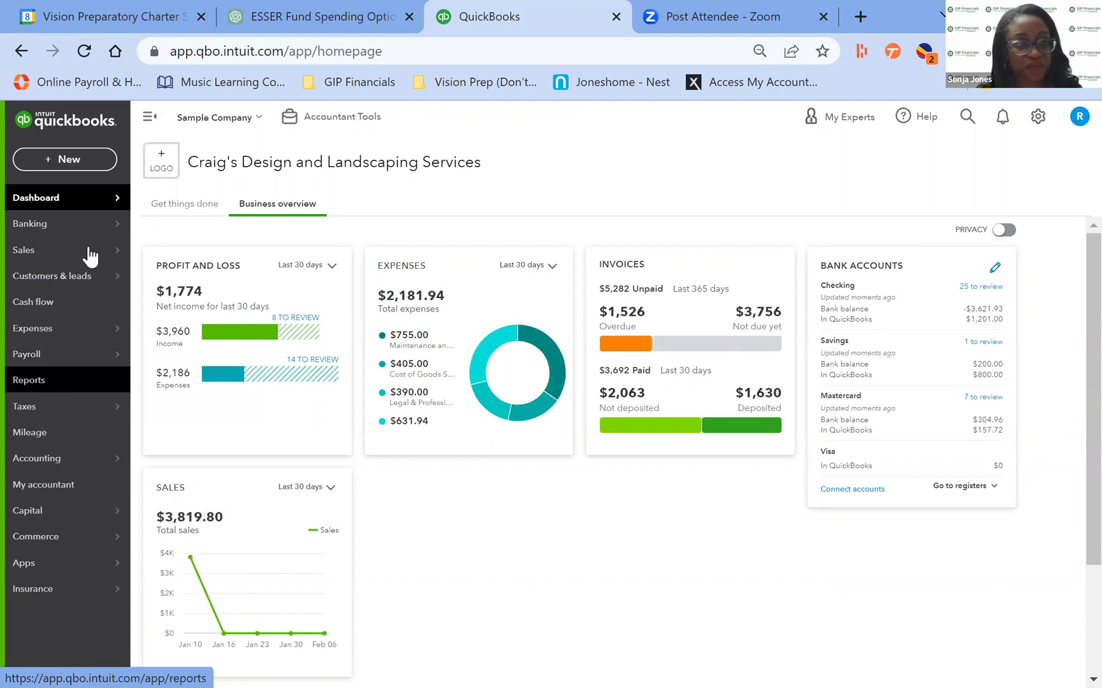
mouse_move(90, 255)
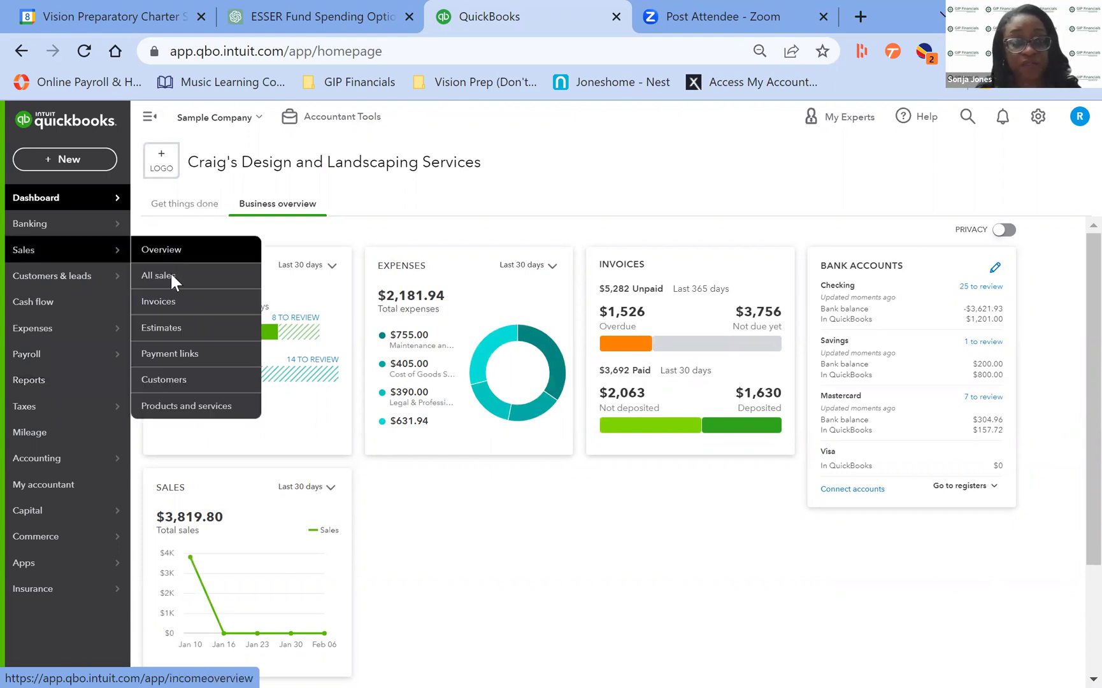
click(171, 275)
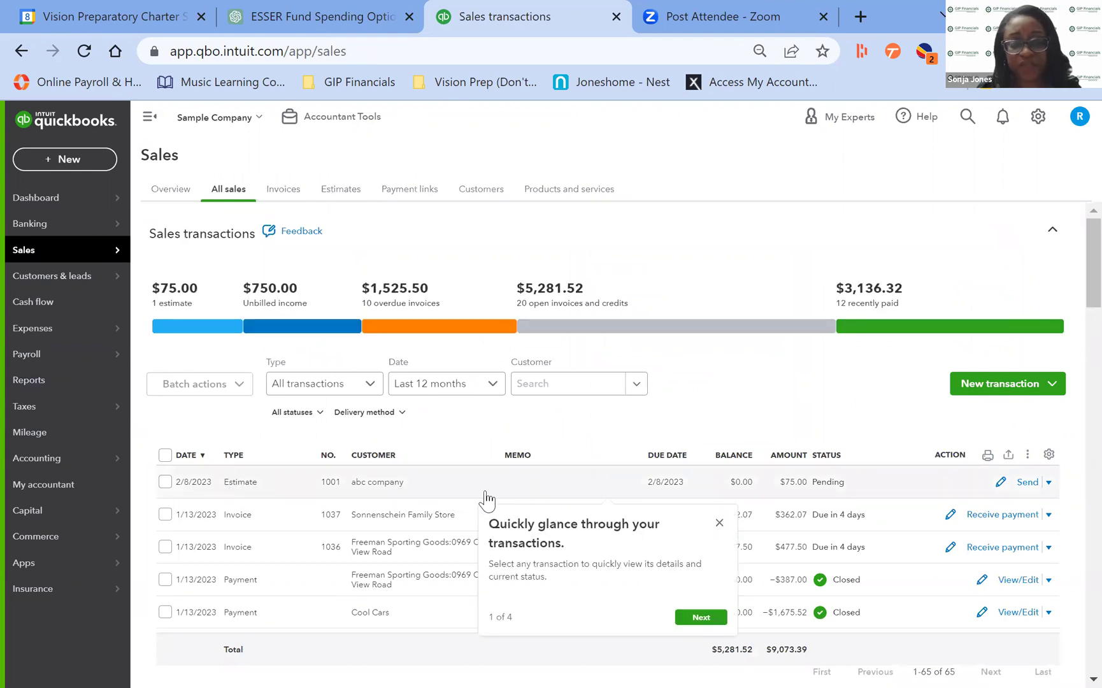
Mark estimate 1001 accepted, entering the acceptor's initials and the date February 8, 2023.
click(719, 523)
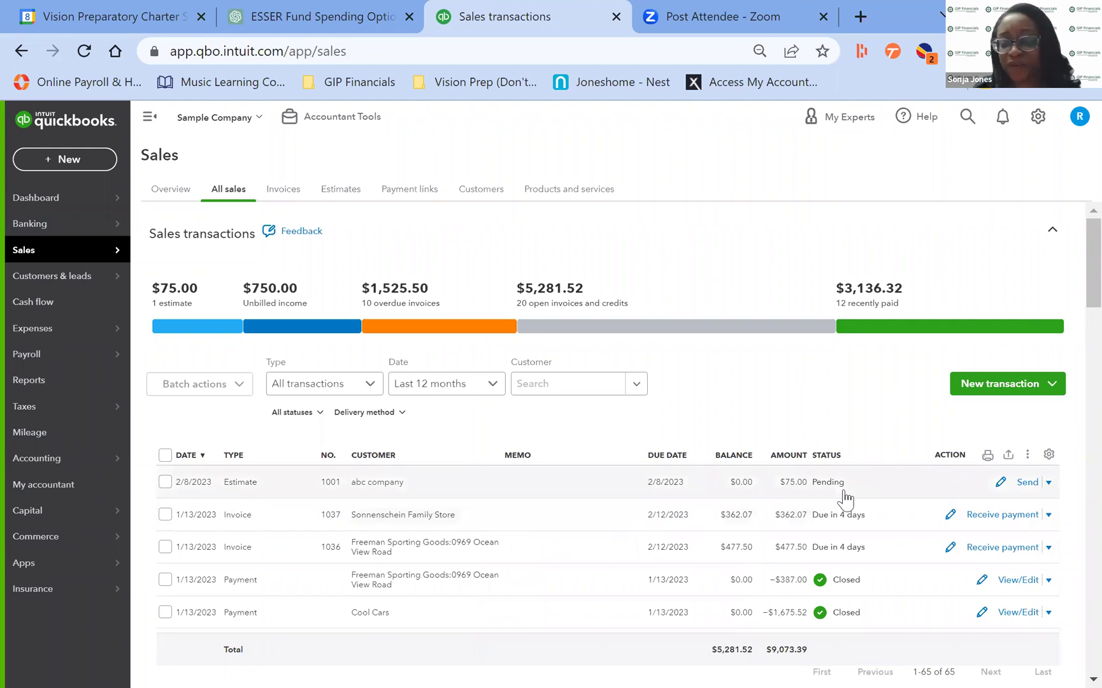
click(1049, 483)
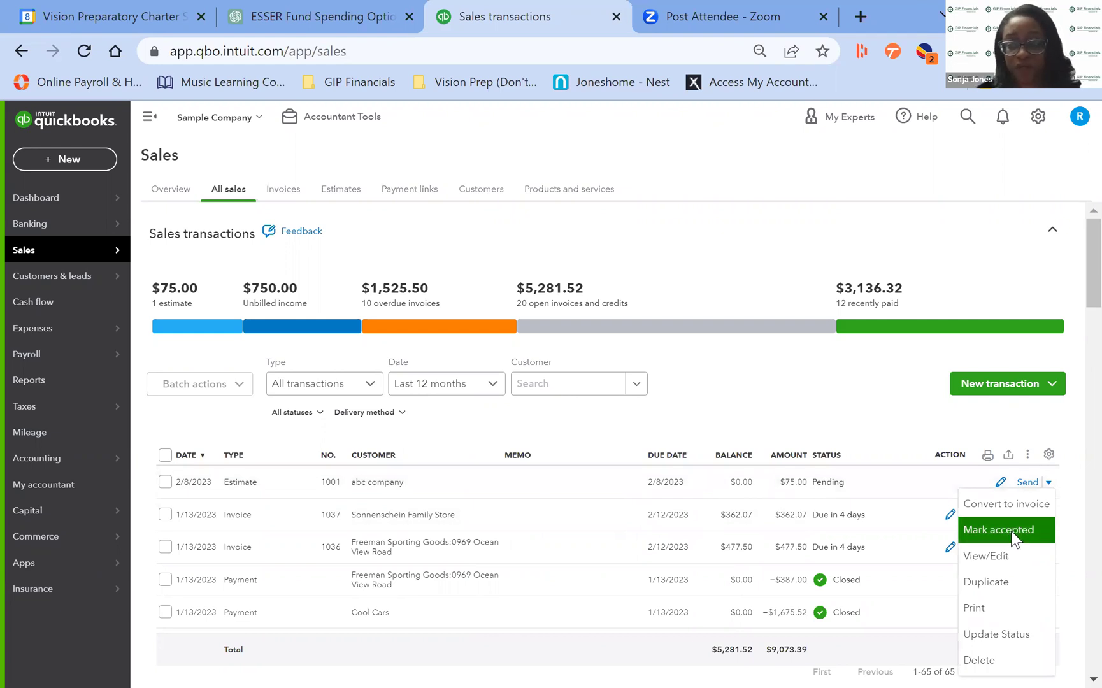
click(1012, 535)
click(582, 392)
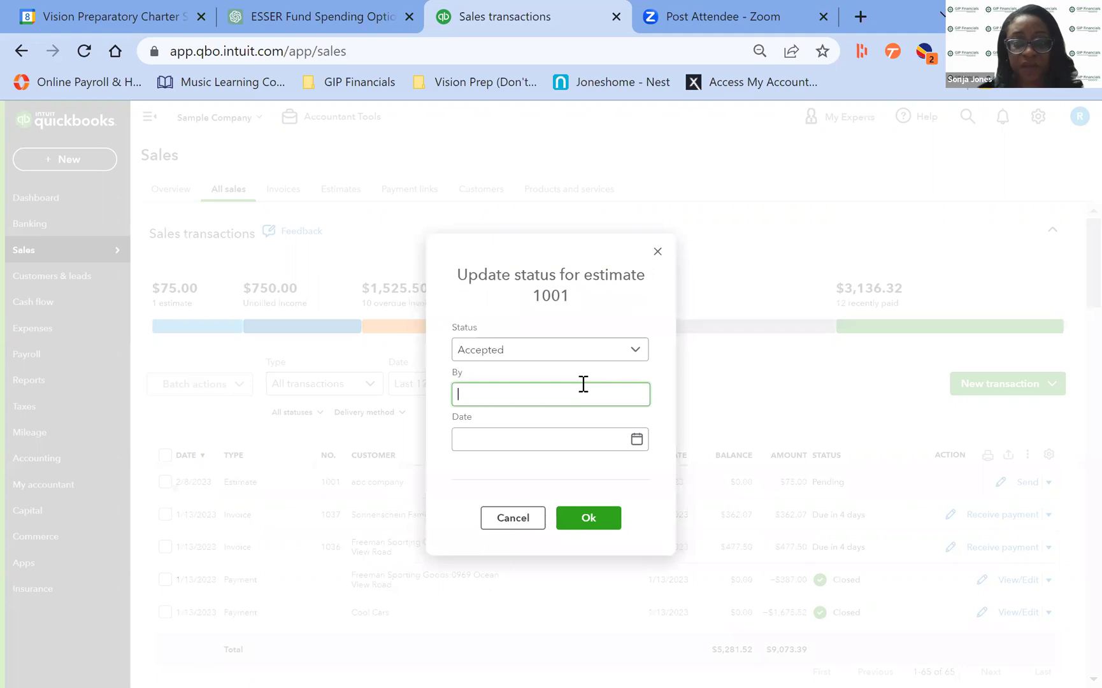
text(sj)
click(544, 440)
click(636, 449)
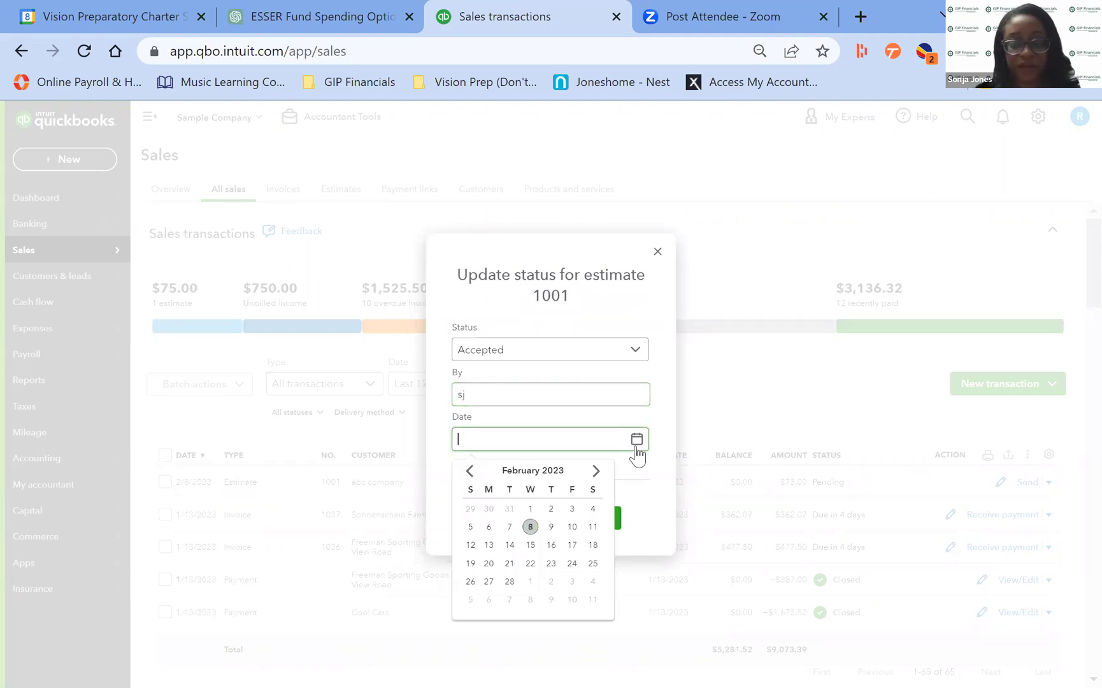
click(531, 526)
click(588, 518)
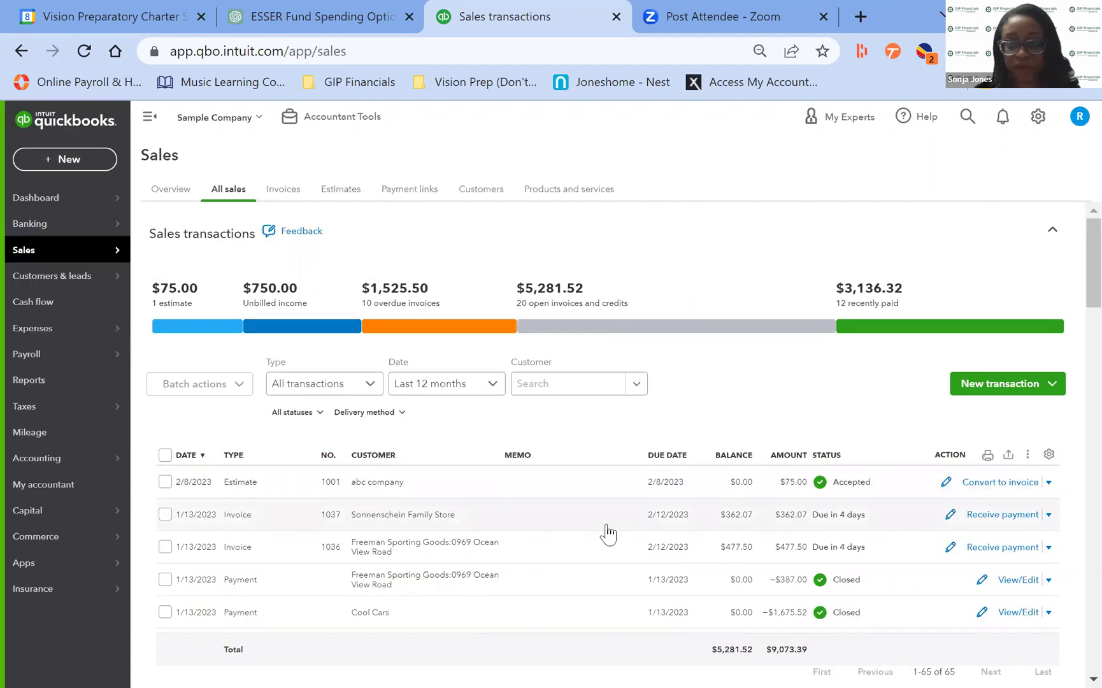
Convert estimate 1001 into a $75 invoice for abc company and stay on it.
click(1018, 489)
scroll(1017, 490, down, 1)
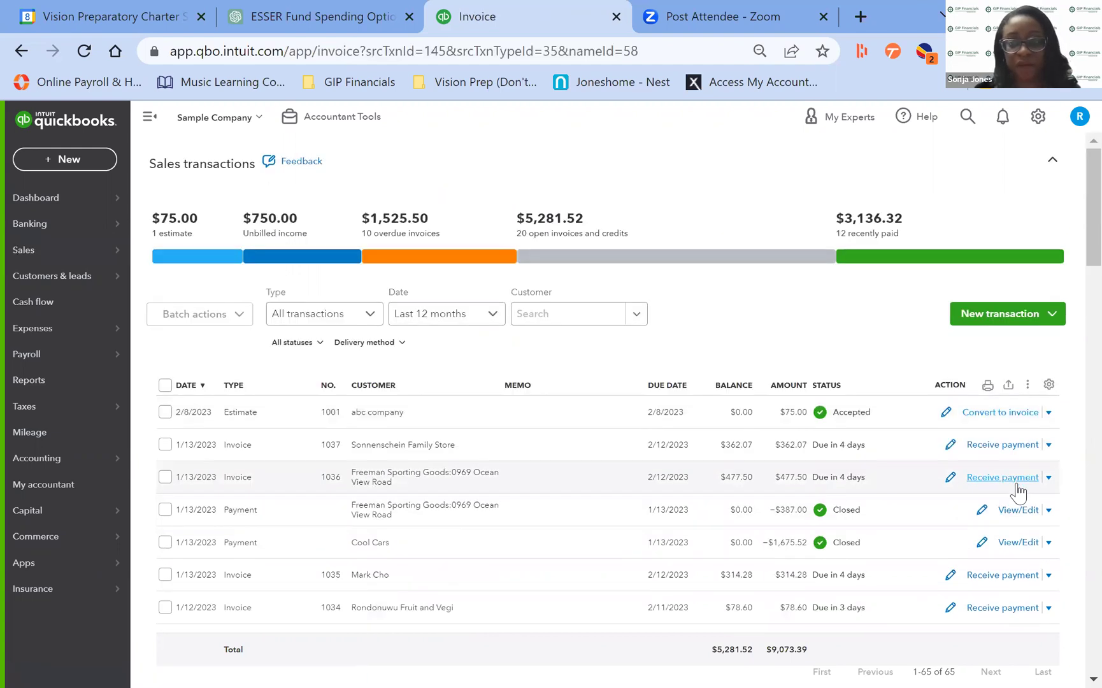
click(1013, 413)
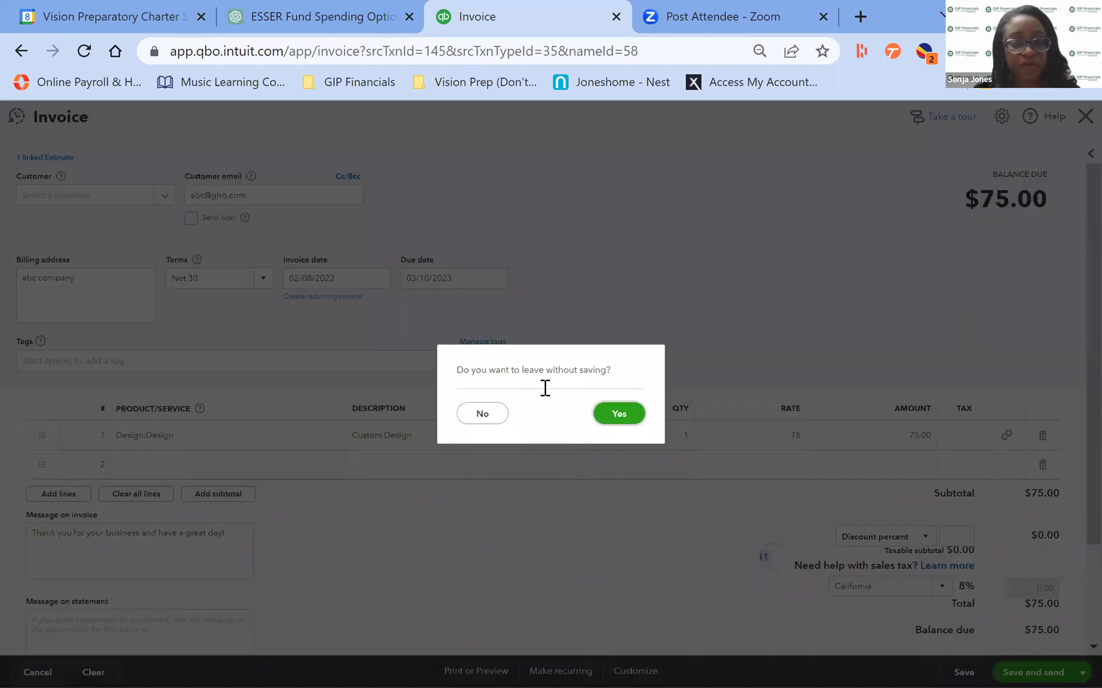
click(484, 413)
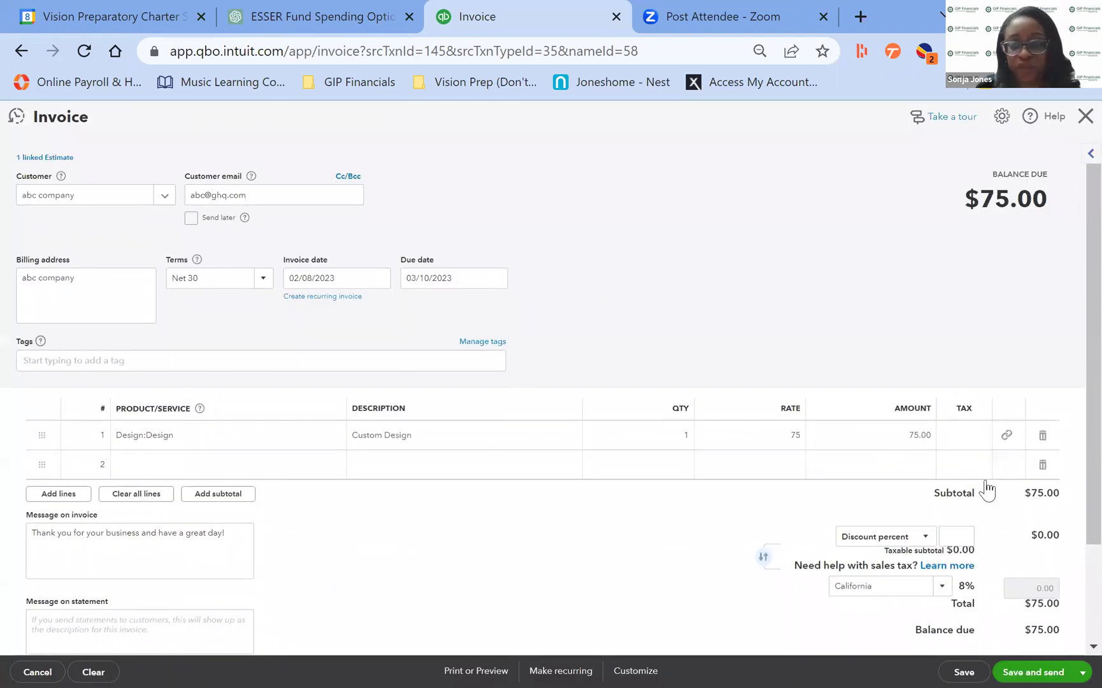
Save and email invoice 1038 to abc company, then close it back to sales.
click(1045, 663)
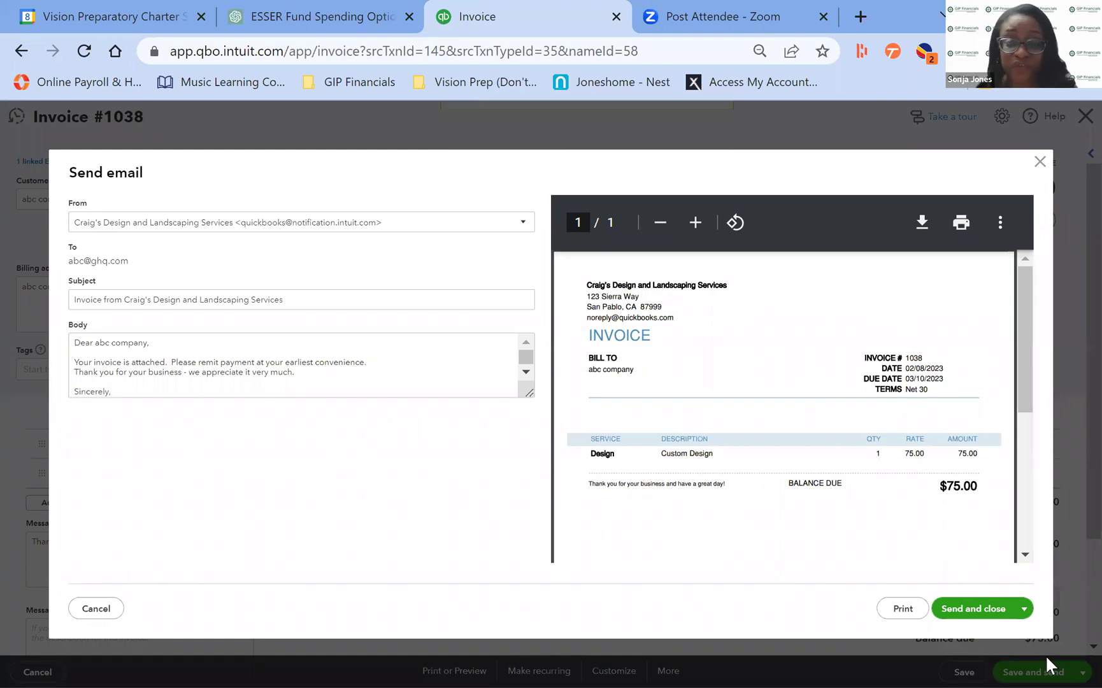
click(1040, 162)
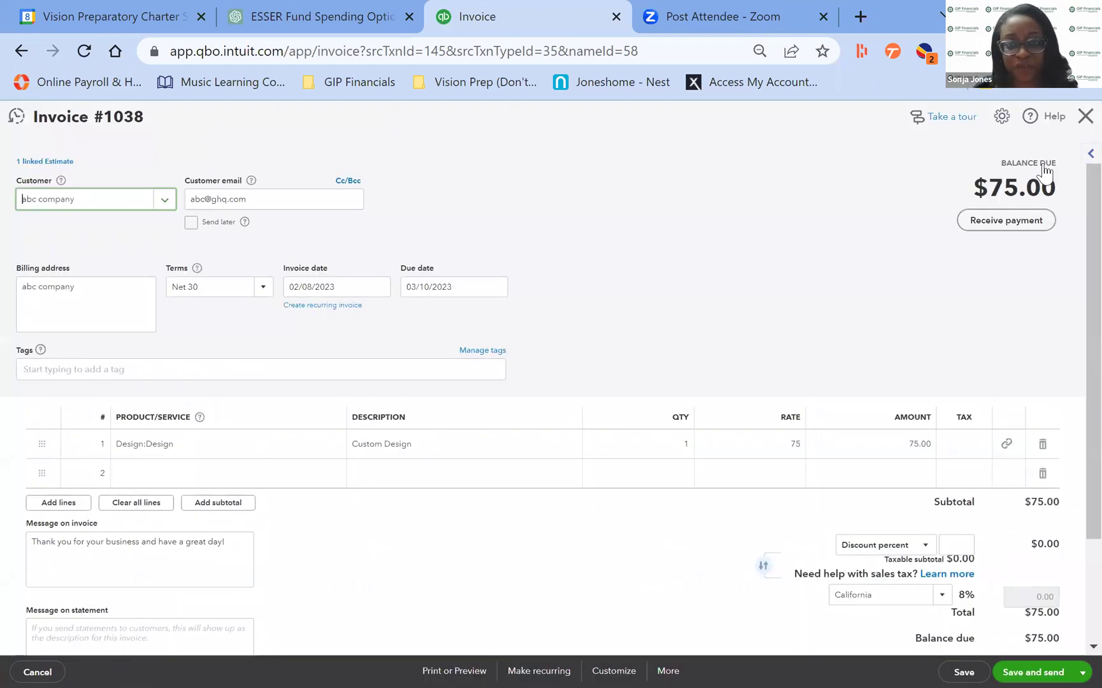
click(1080, 117)
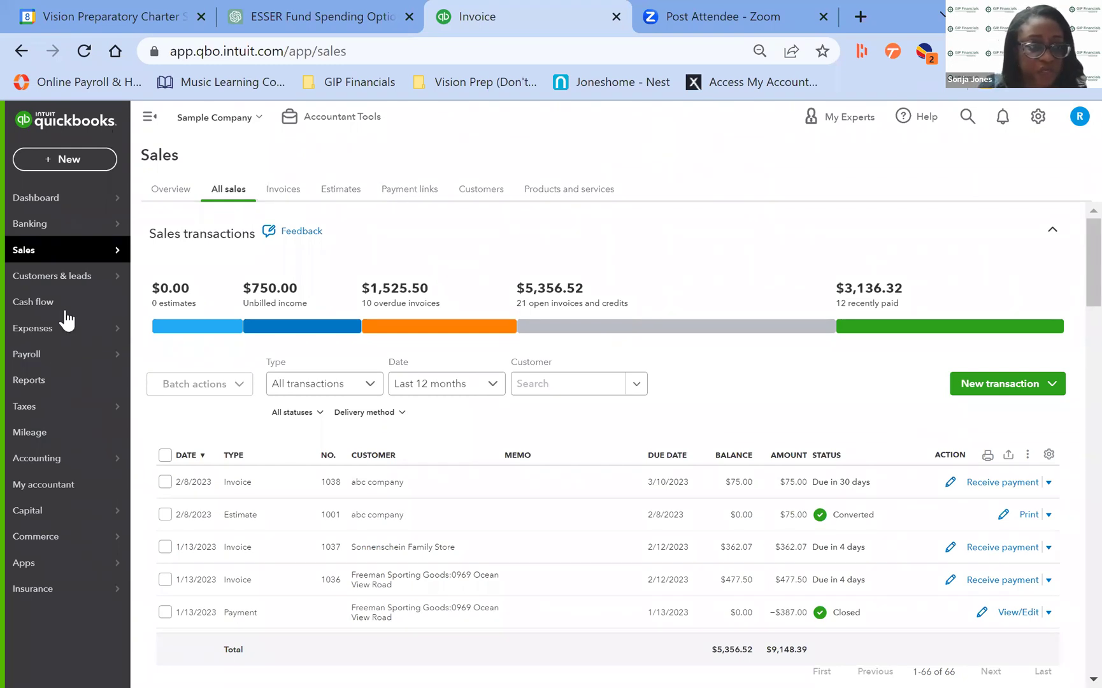
mouse_move(67, 330)
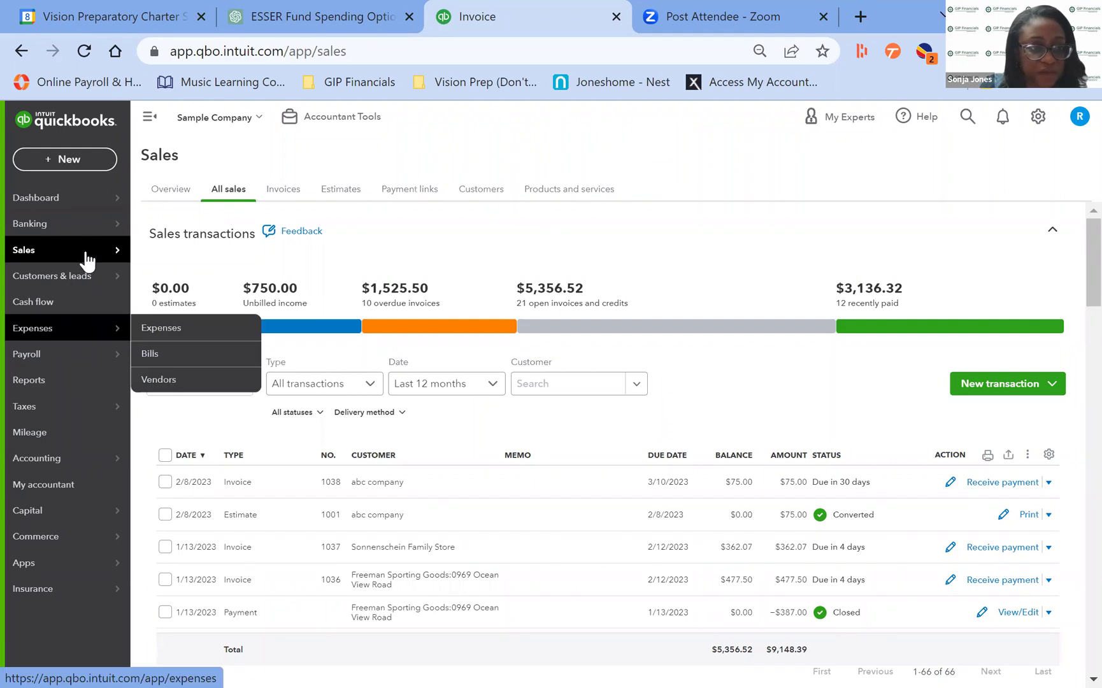
Create a new invoice from the Invoices list and review its form settings panel.
mouse_move(64, 249)
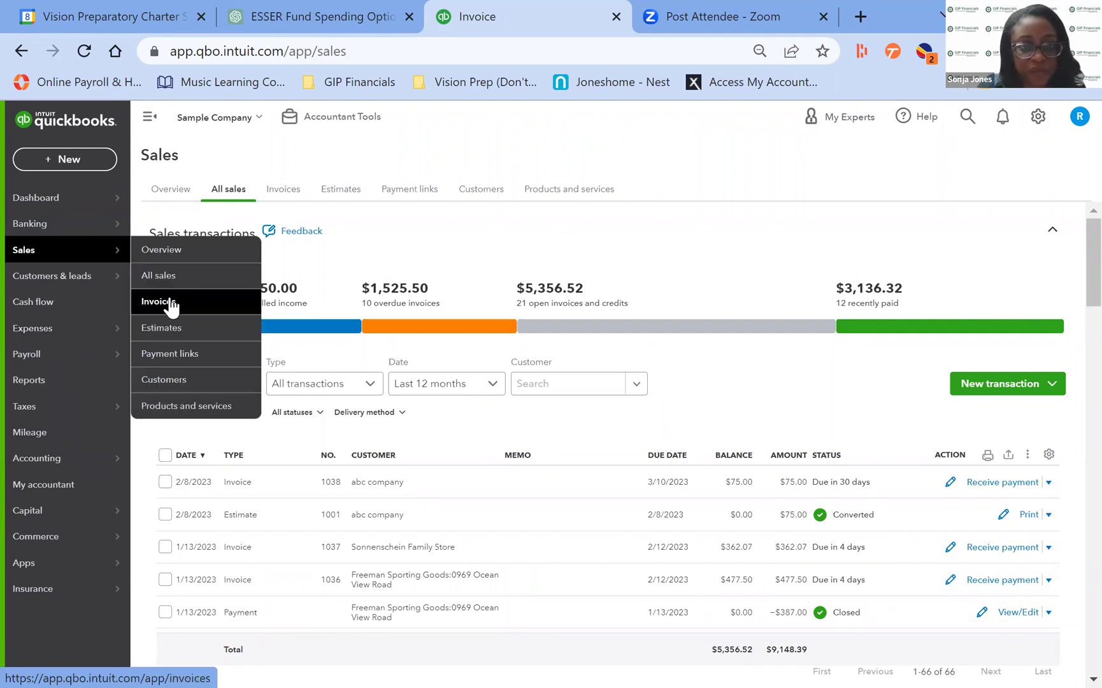
click(169, 302)
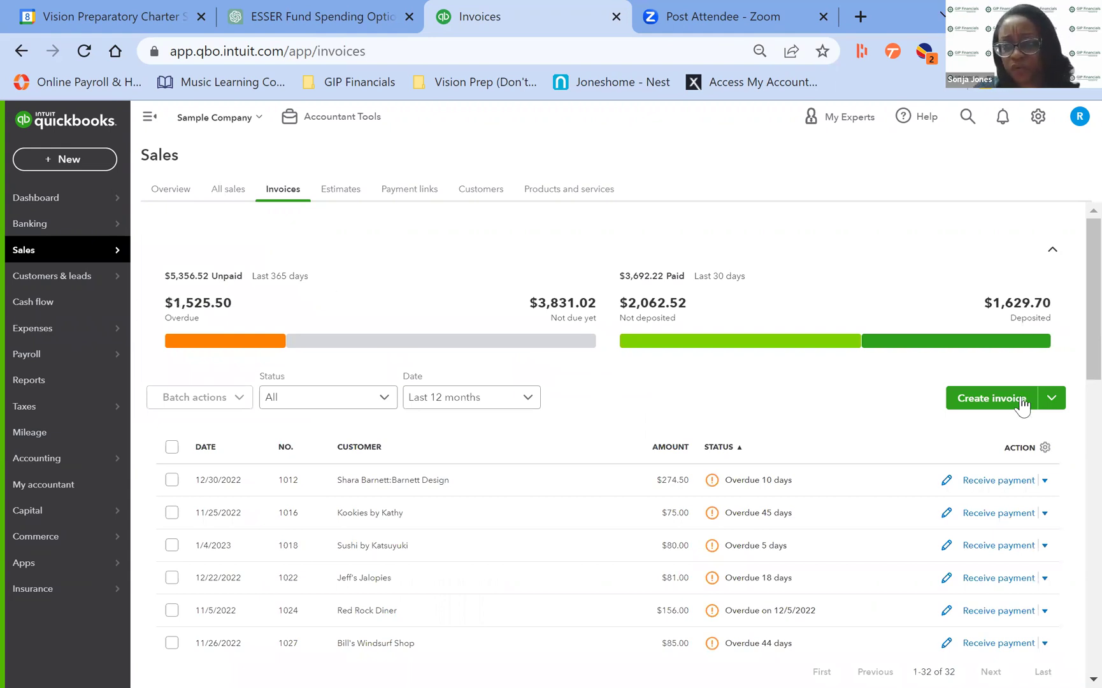
click(991, 398)
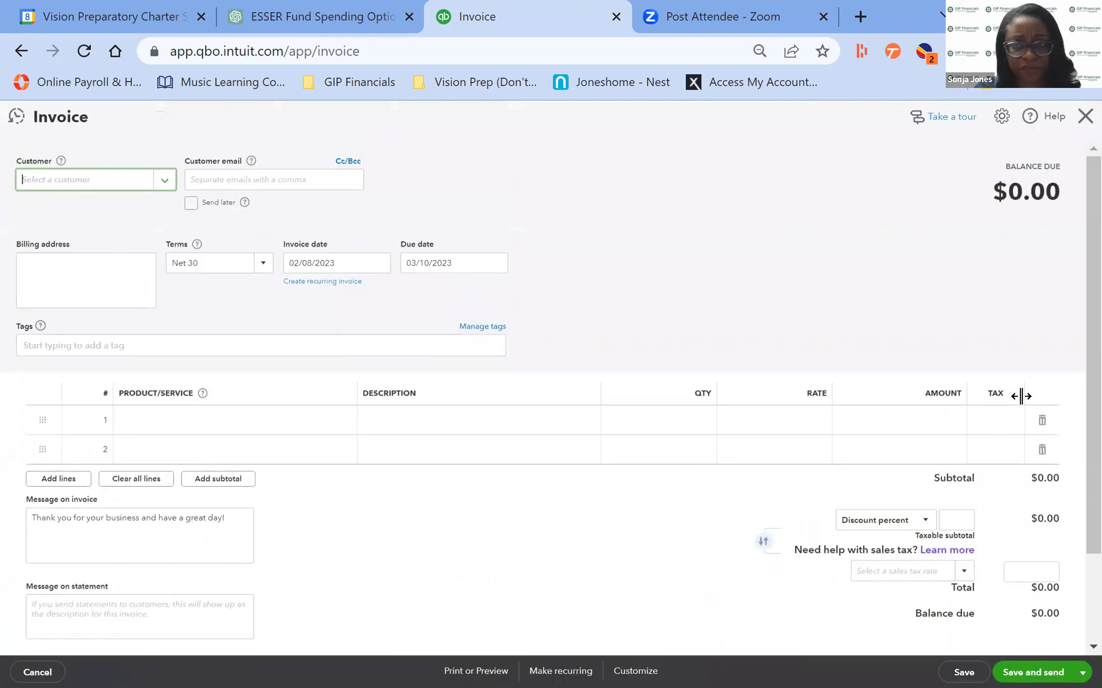
click(1004, 120)
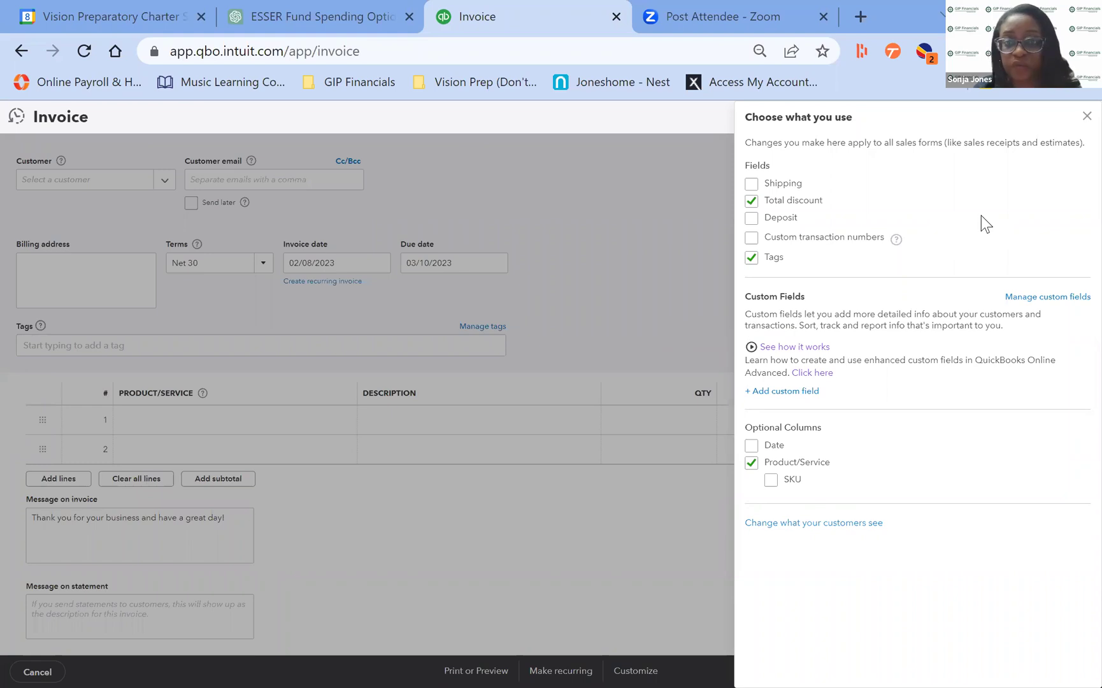
click(1086, 116)
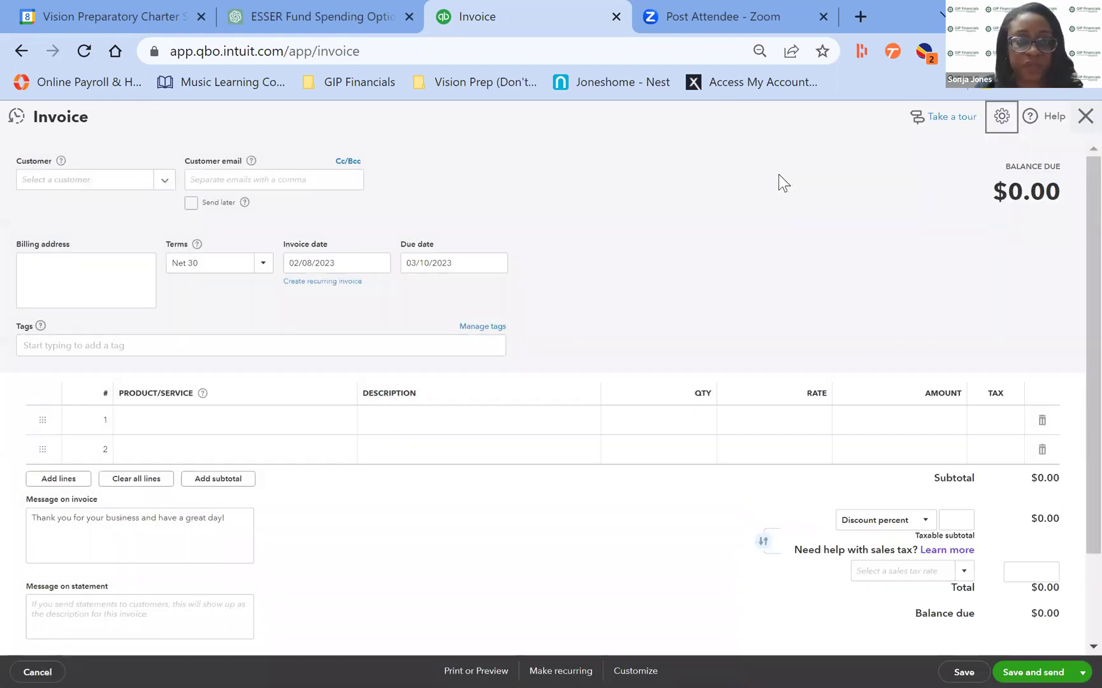
Make the invoice recurring with automatic e-mails, then discard the template unsaved.
click(316, 282)
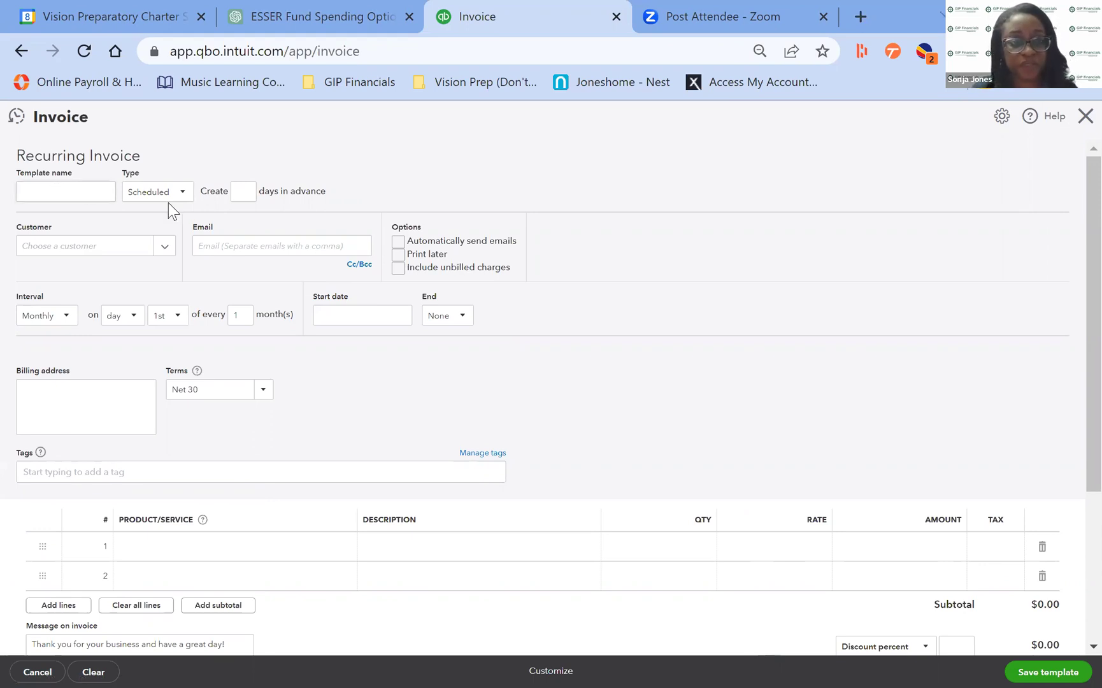
click(399, 241)
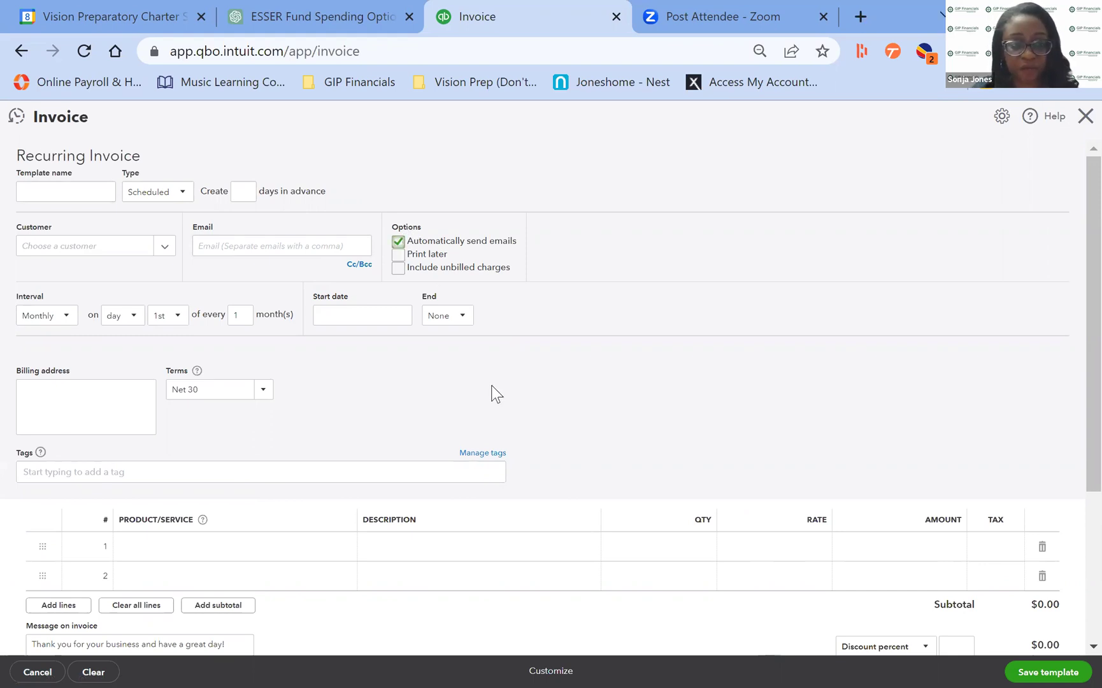
click(1072, 119)
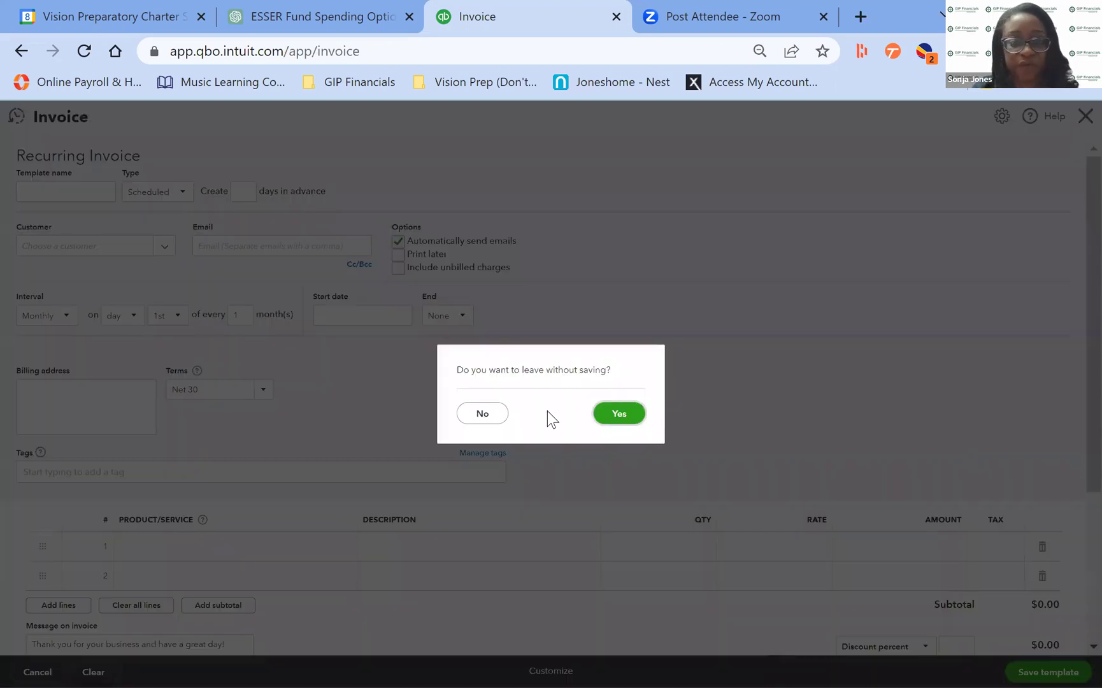
click(615, 413)
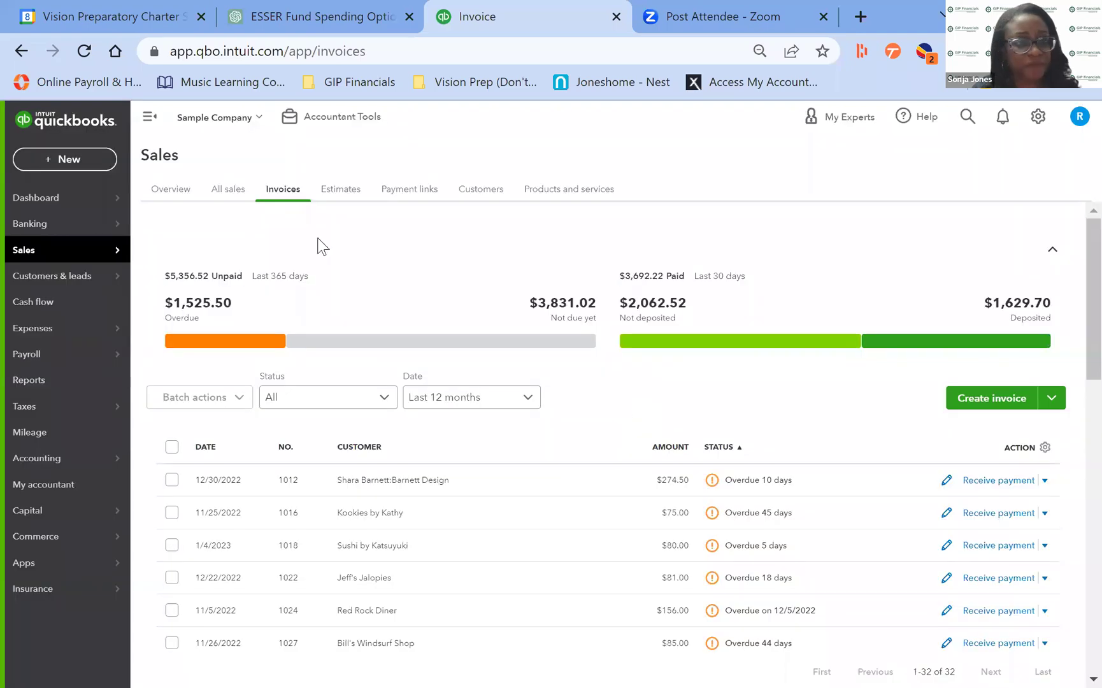
Go to the Custom form styles list from the company settings menu.
click(1038, 116)
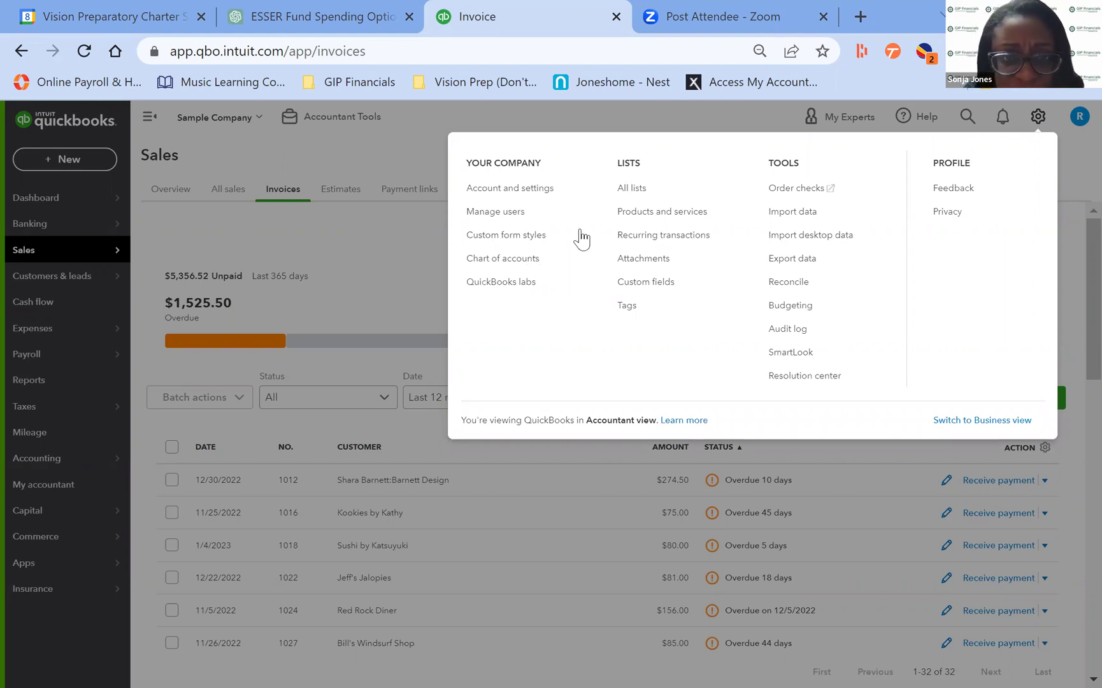
click(498, 235)
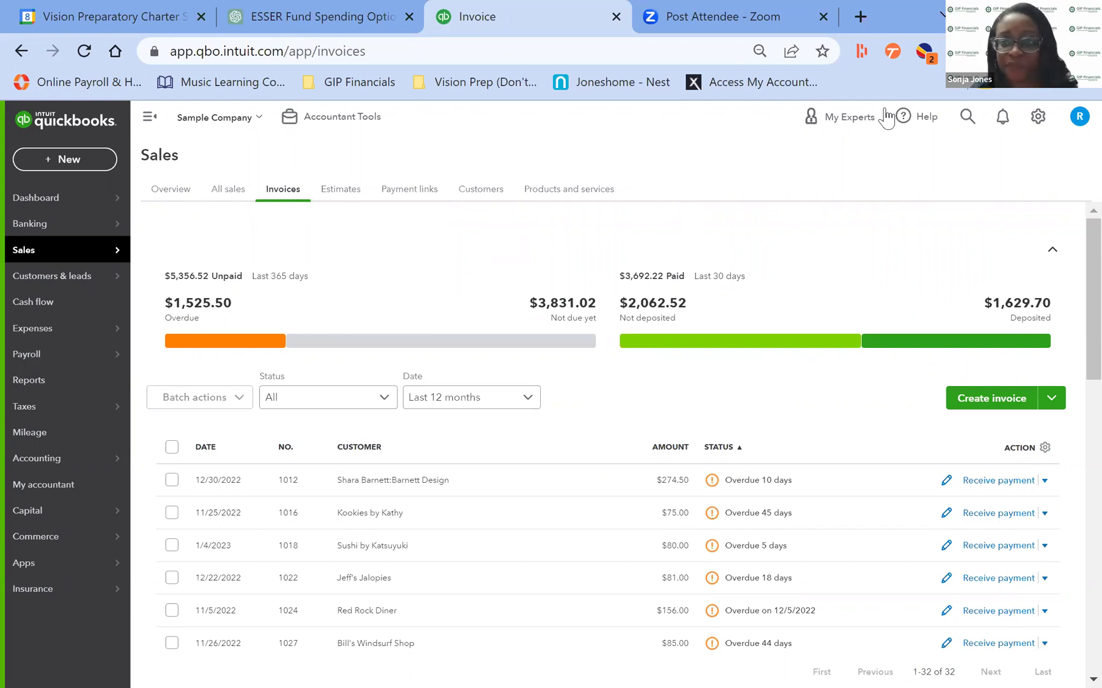
click(1038, 117)
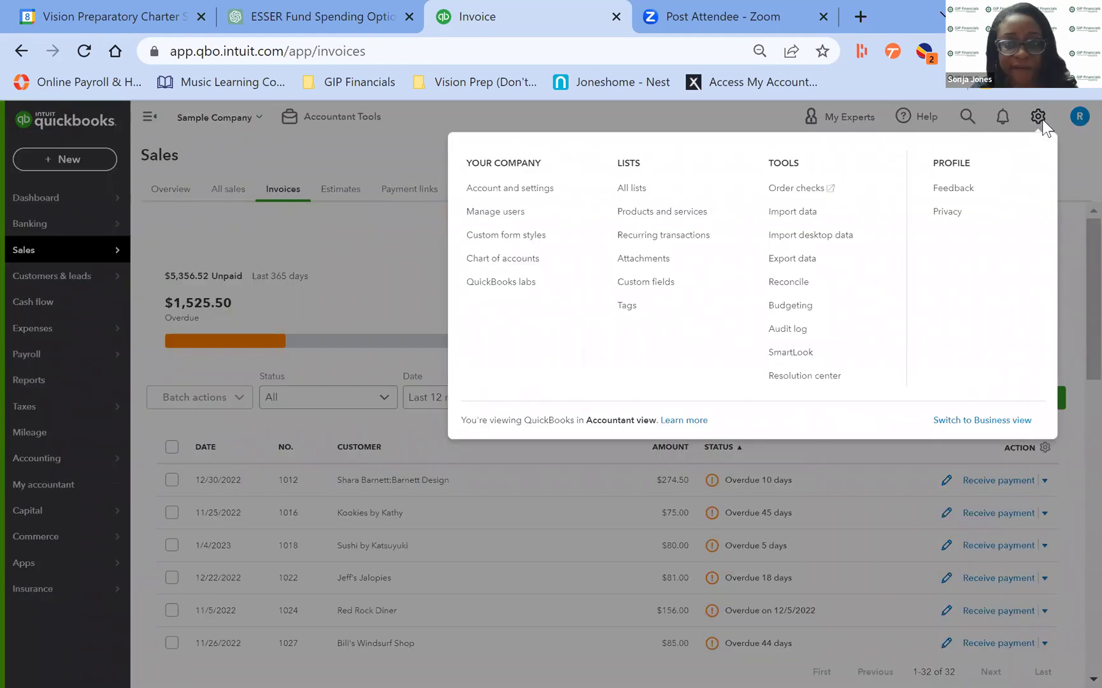
click(522, 242)
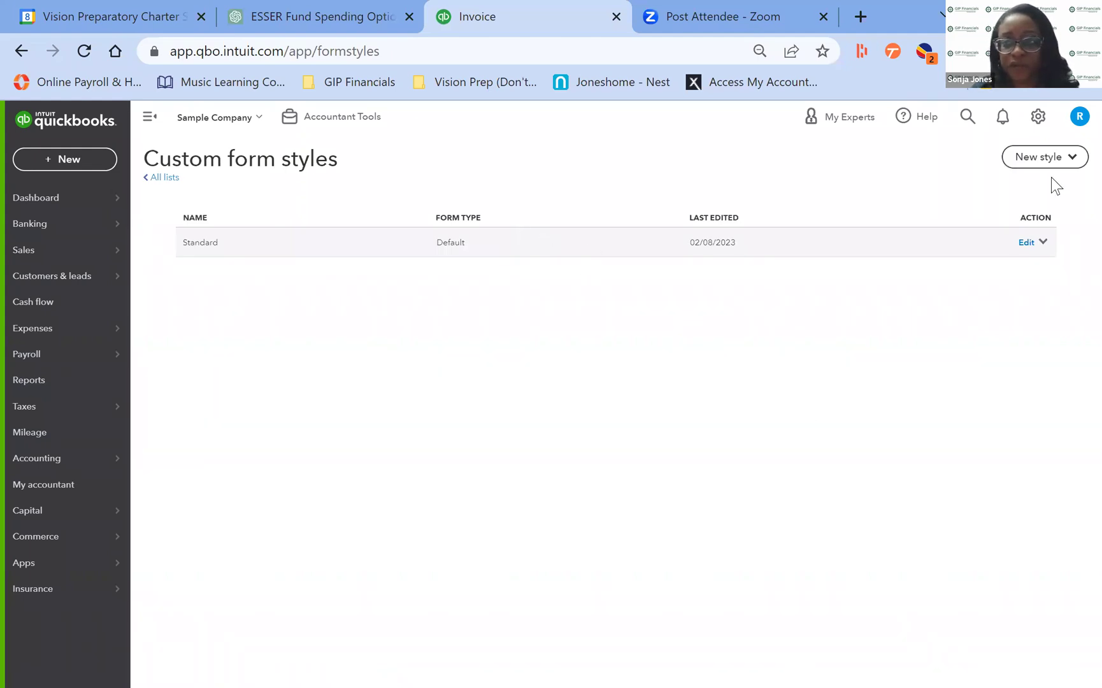
Start a new invoice style, then close the editor and exit without saving it.
click(1044, 159)
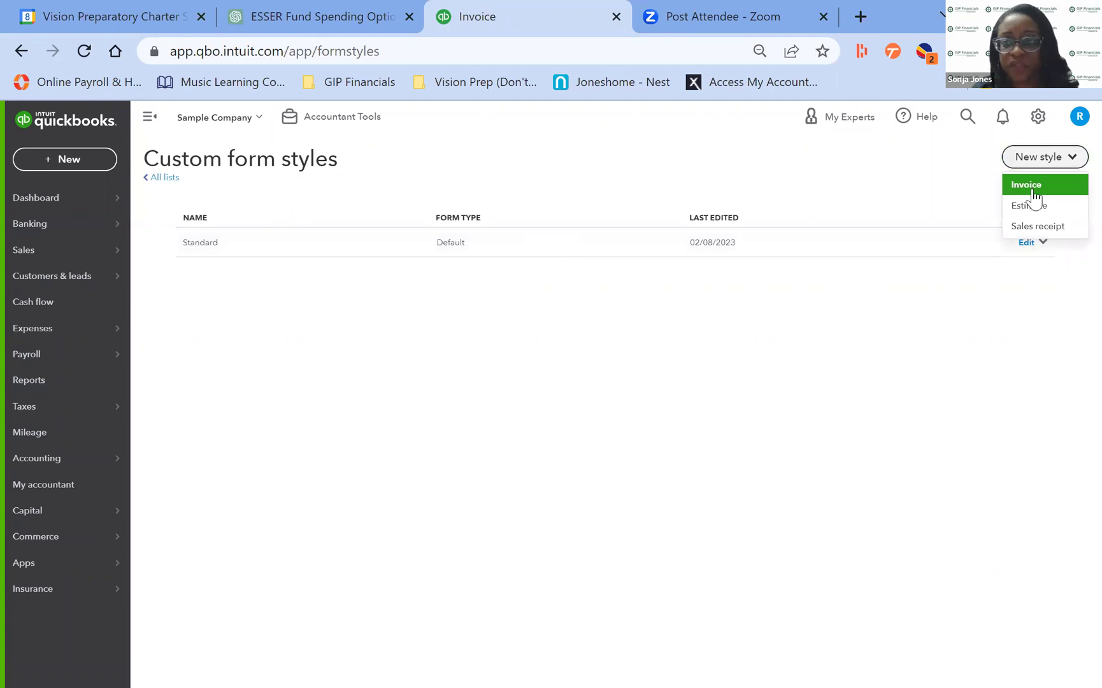
click(1032, 188)
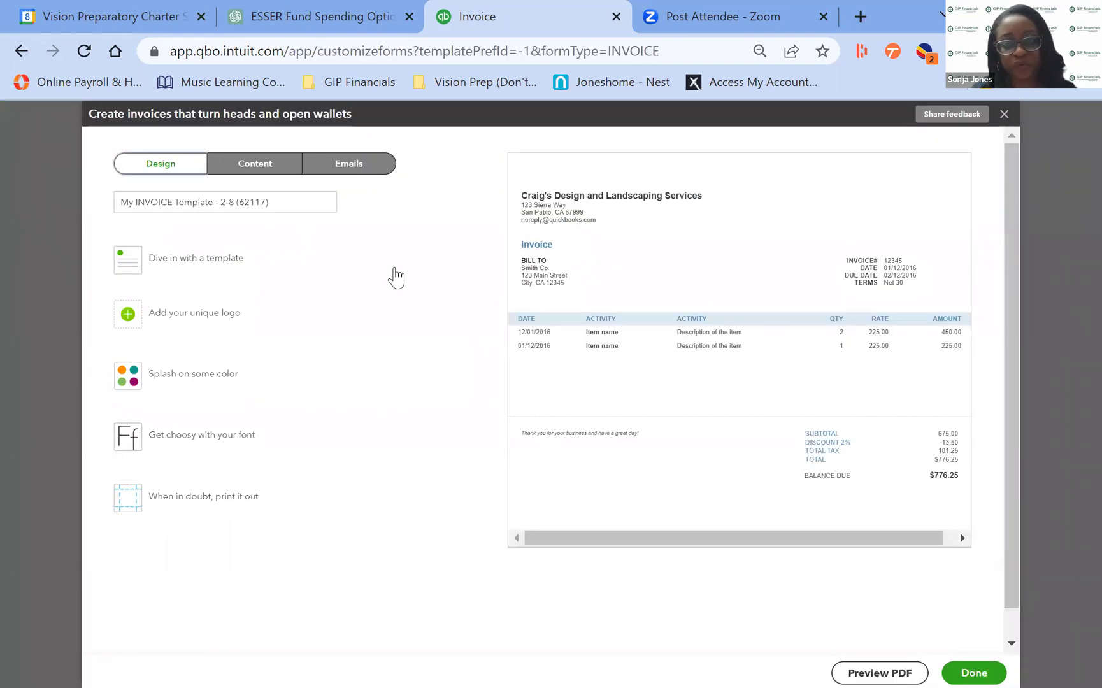
click(472, 605)
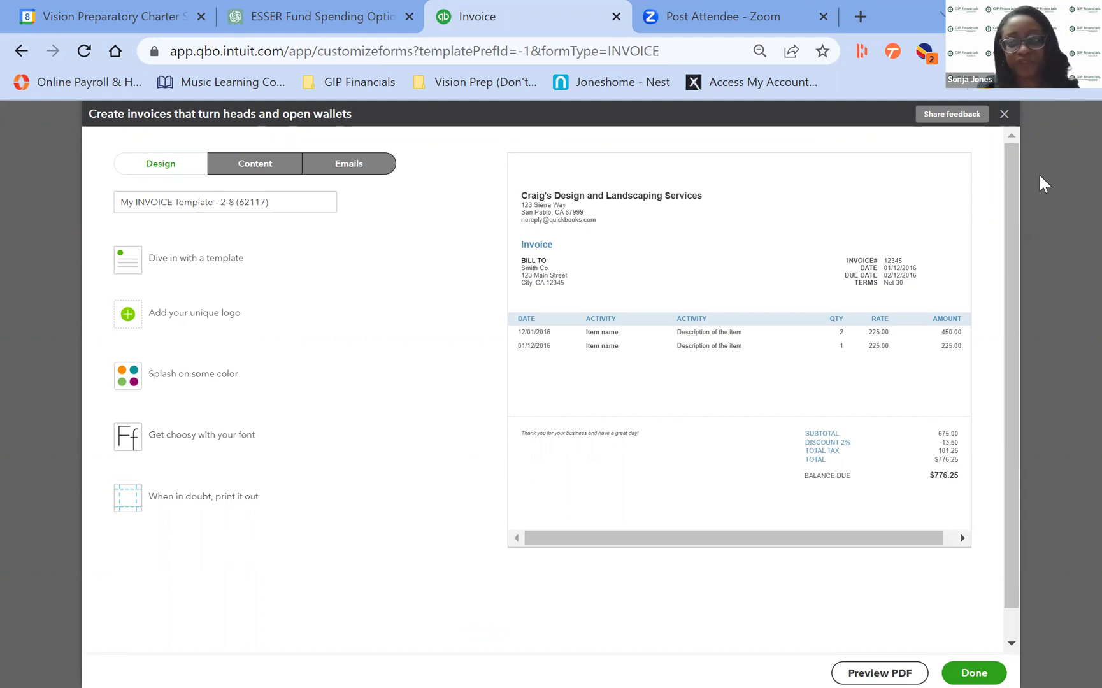
click(1003, 114)
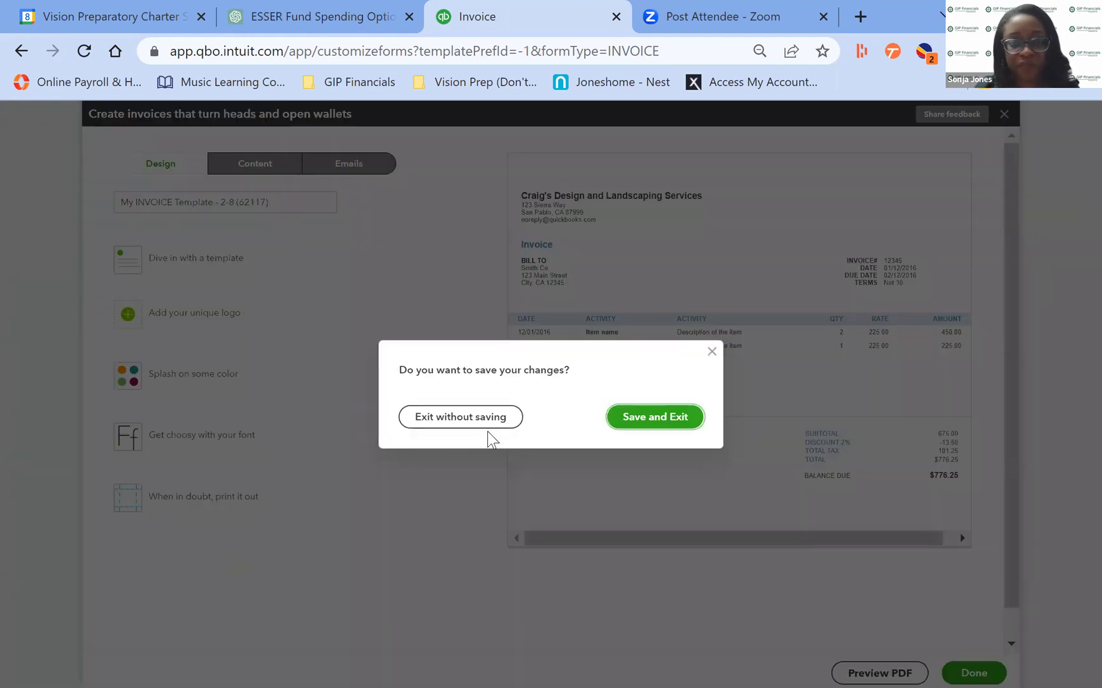
click(490, 420)
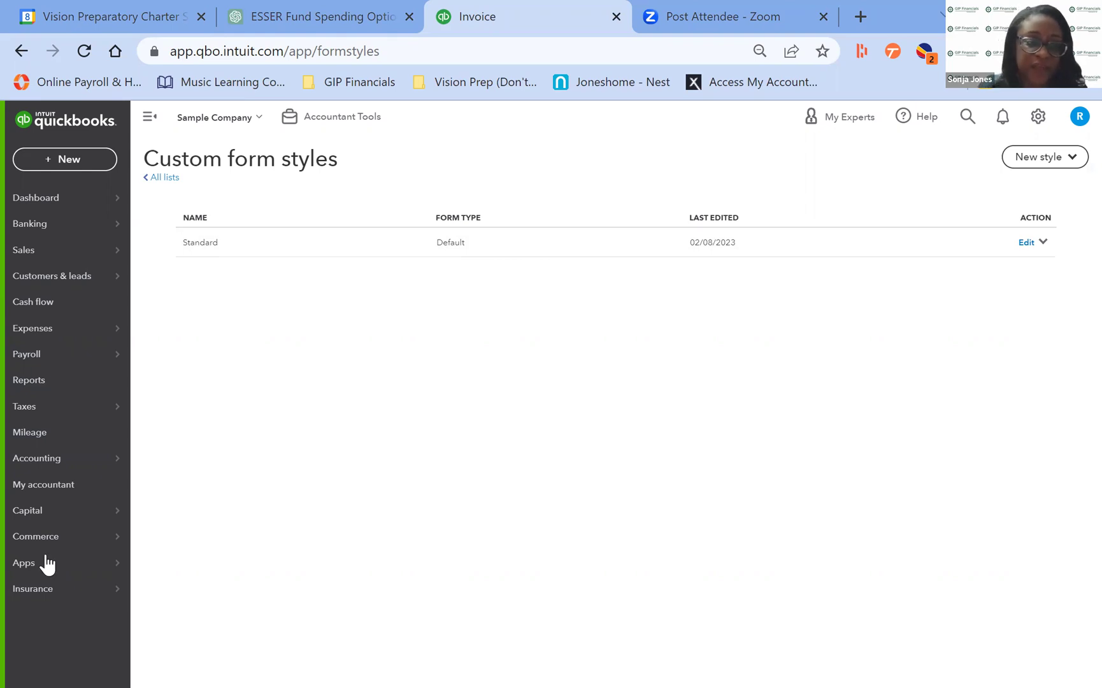
Open the Apps marketplace and search 'schedu' to list apps like Acuity Scheduling and 7shifts.
mouse_move(30, 571)
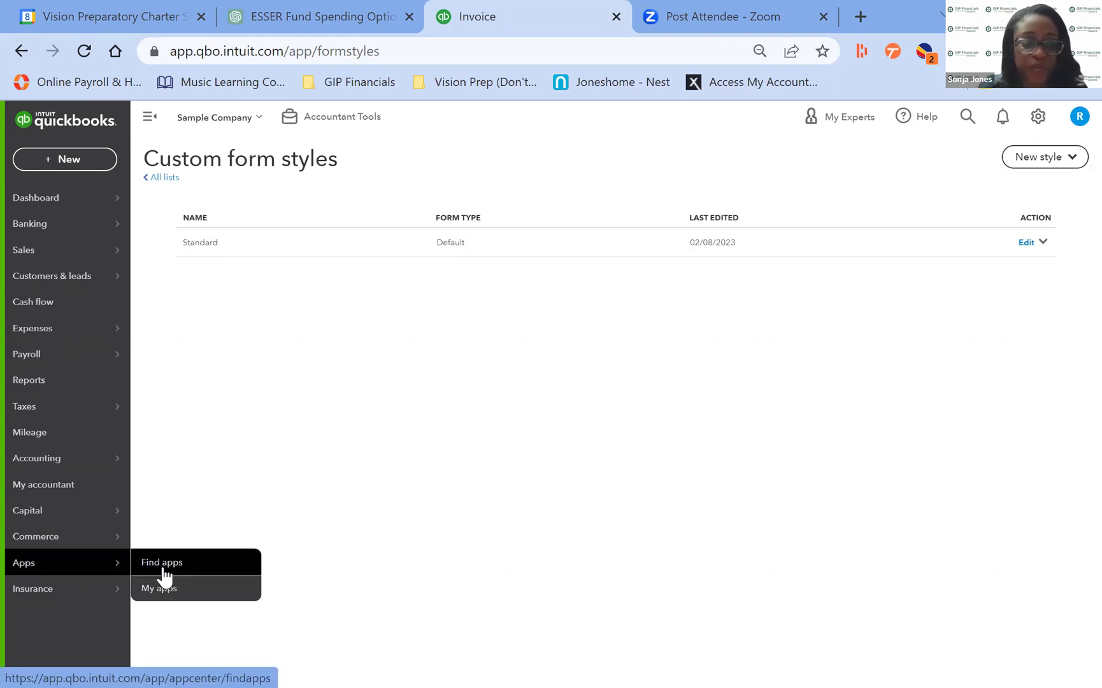
click(163, 572)
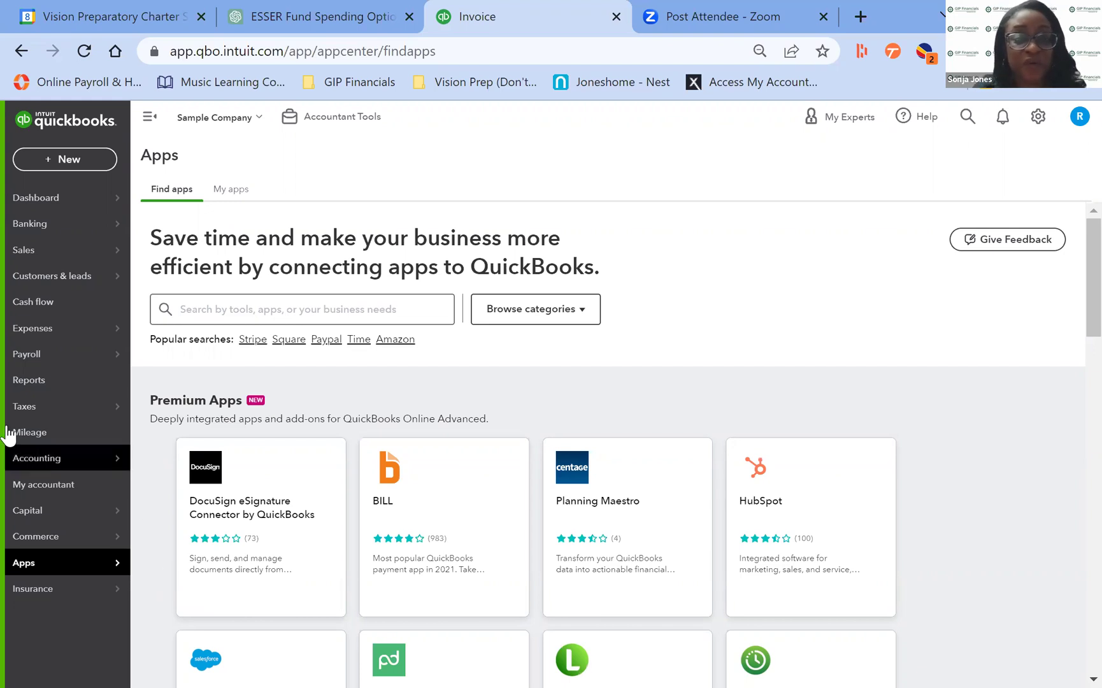
click(405, 312)
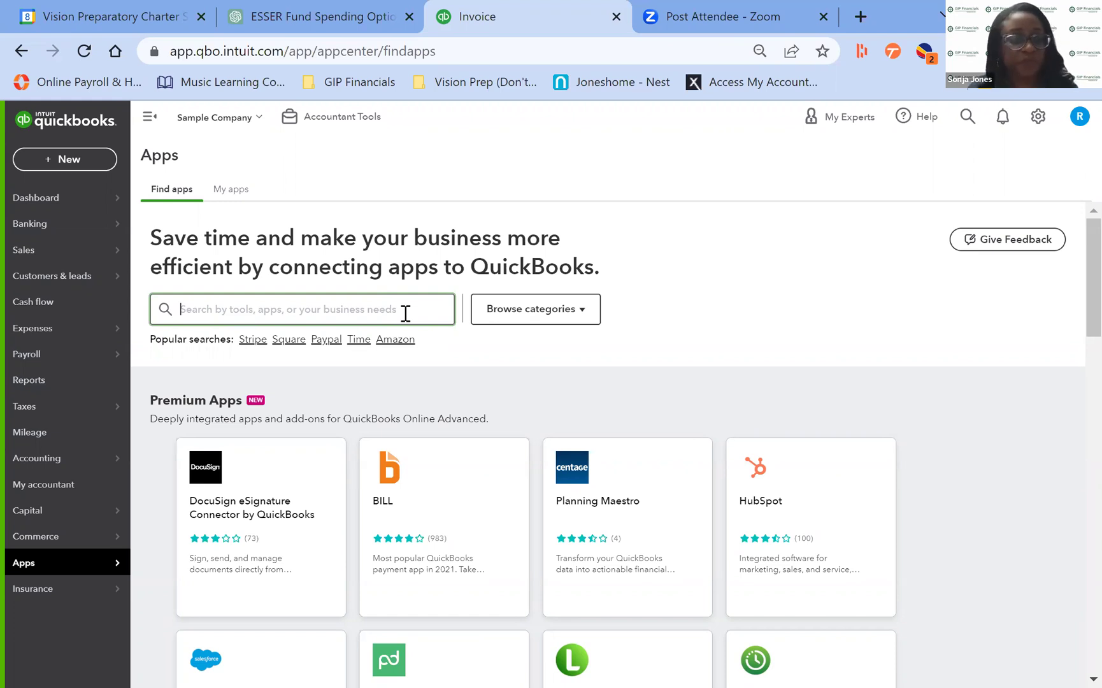
text(sch)
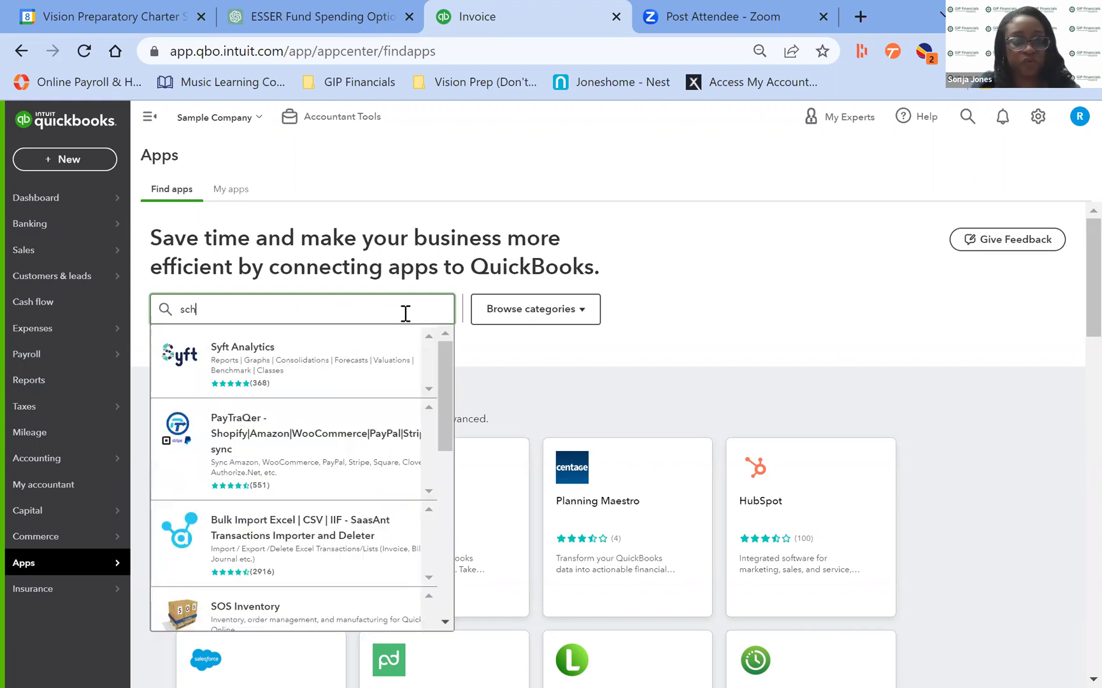
text(edu)
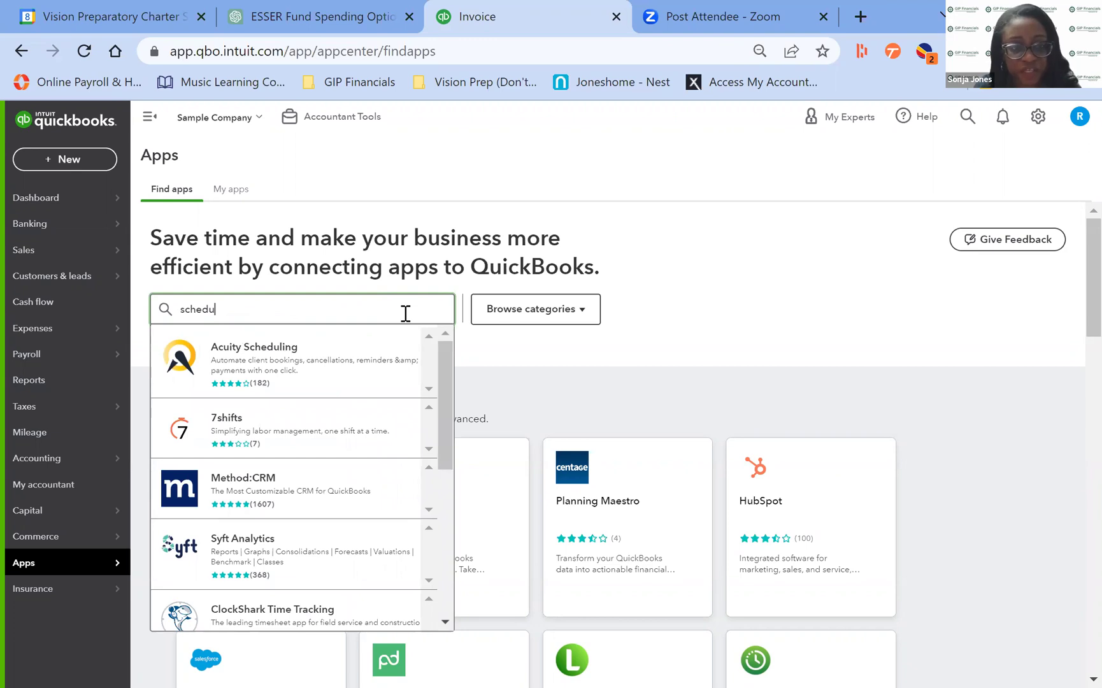
click(450, 361)
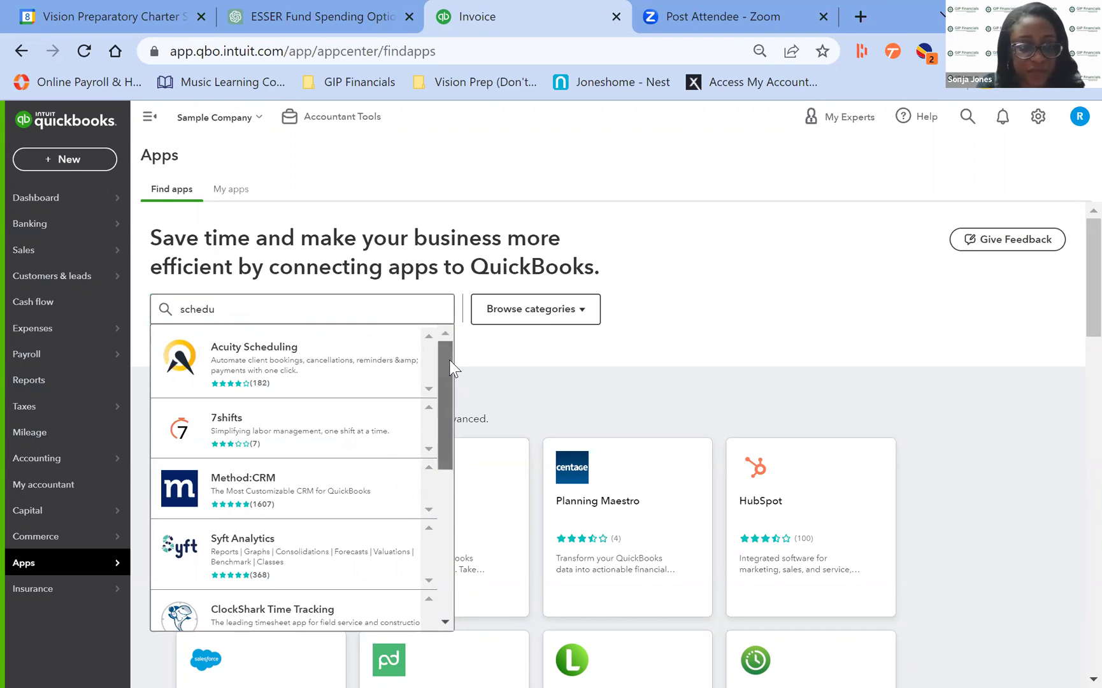
drag(450, 359, 450, 338)
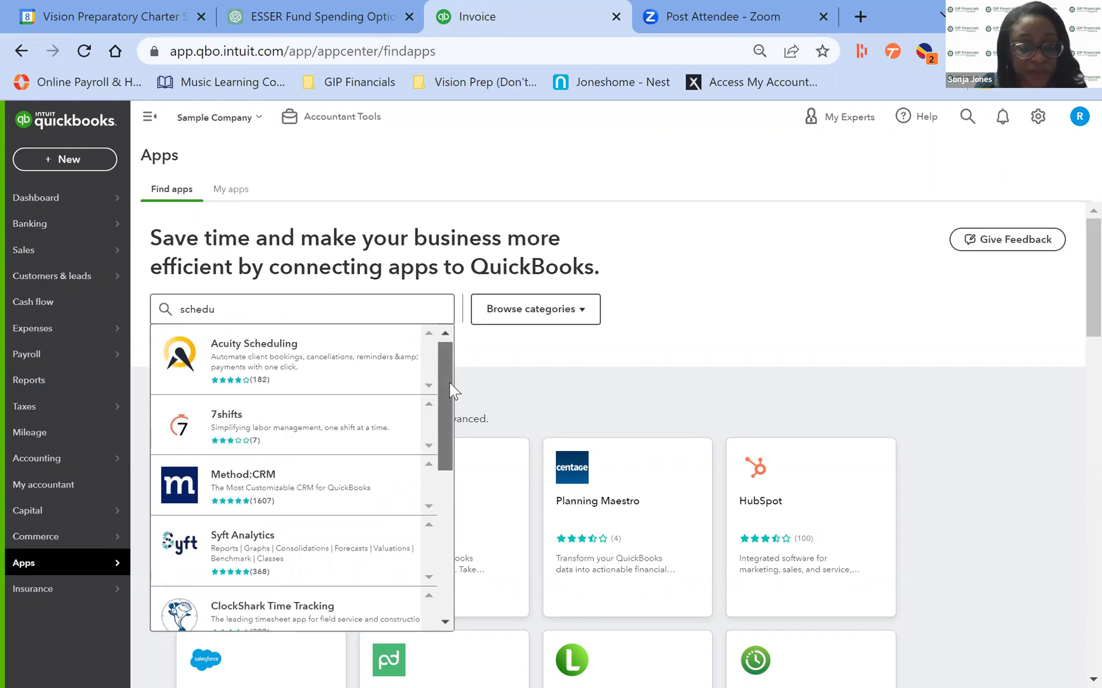
Open the Acuity Scheduling listing and view its Pricing, Reviews, Similar apps, FAQs and Overview tabs.
click(342, 360)
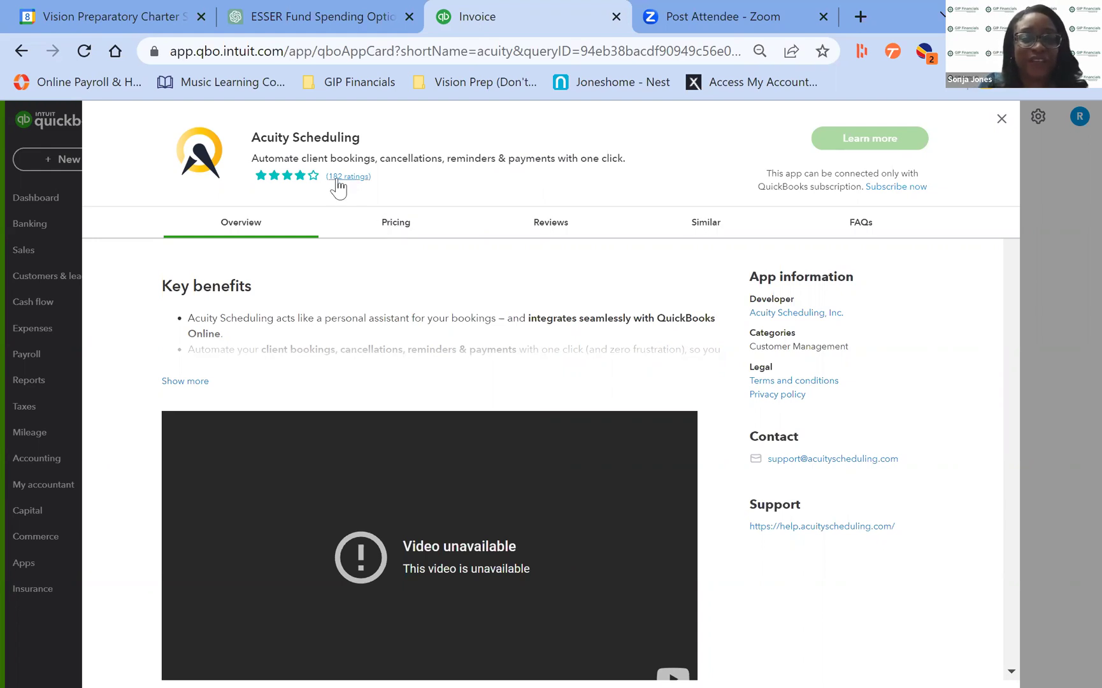
click(392, 226)
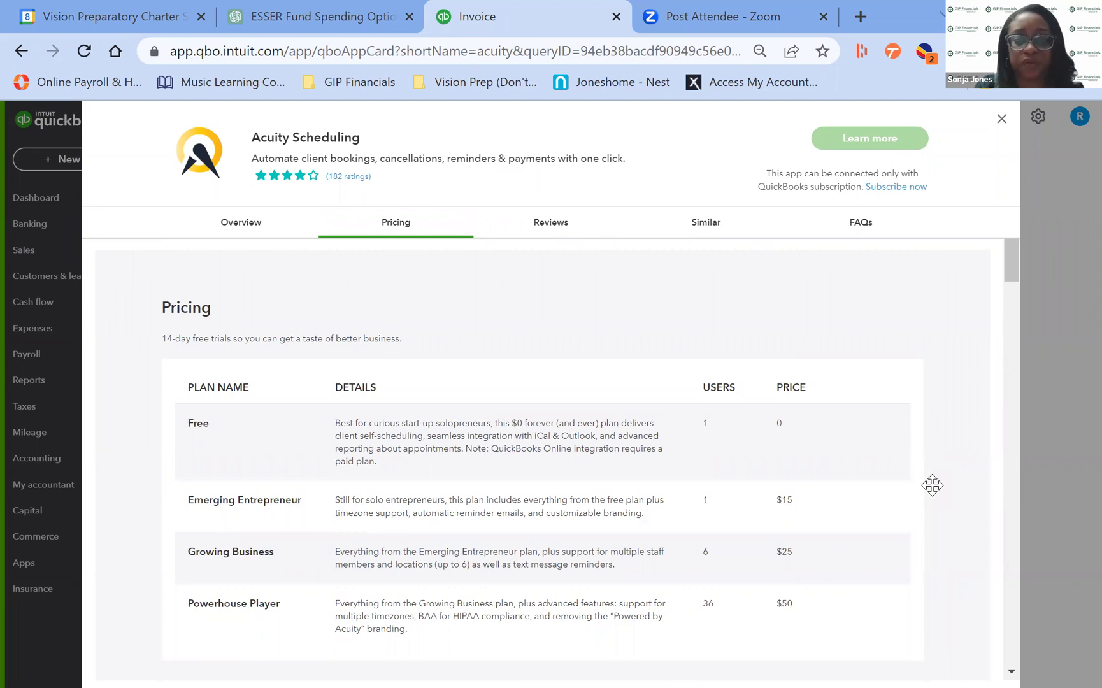
click(551, 222)
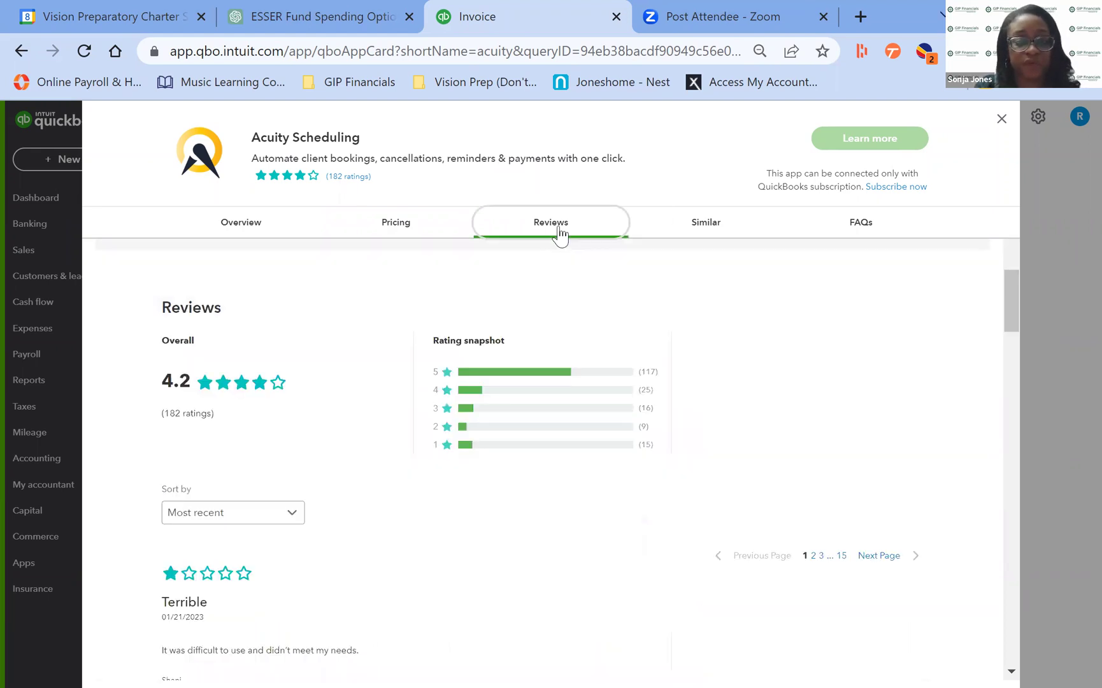
click(716, 228)
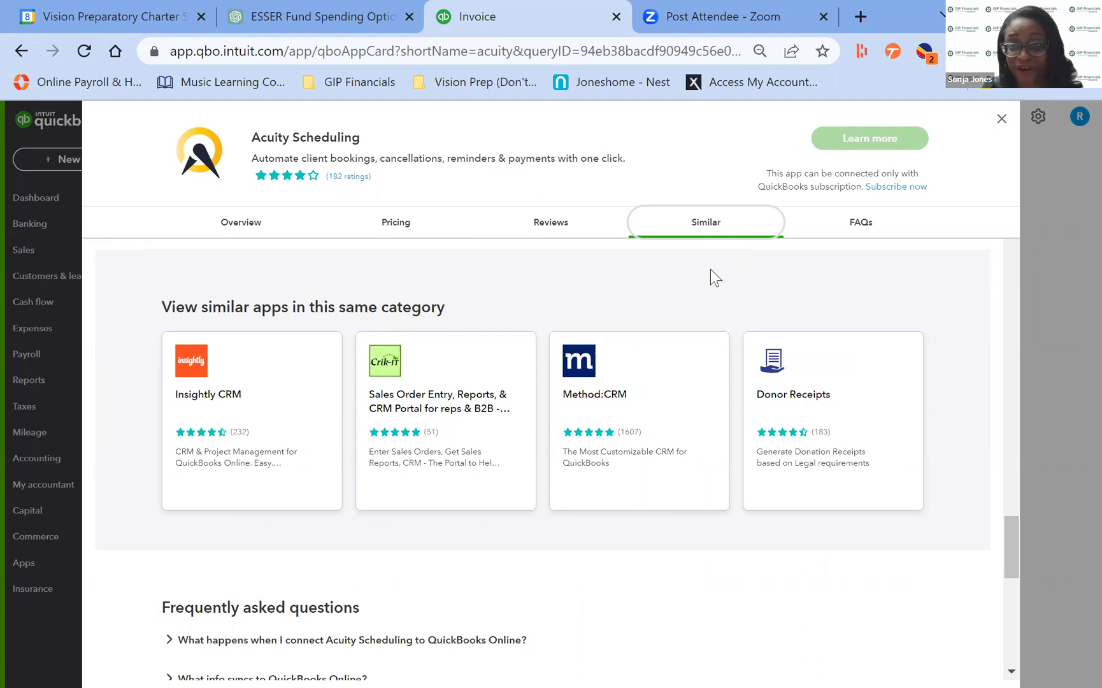
click(862, 222)
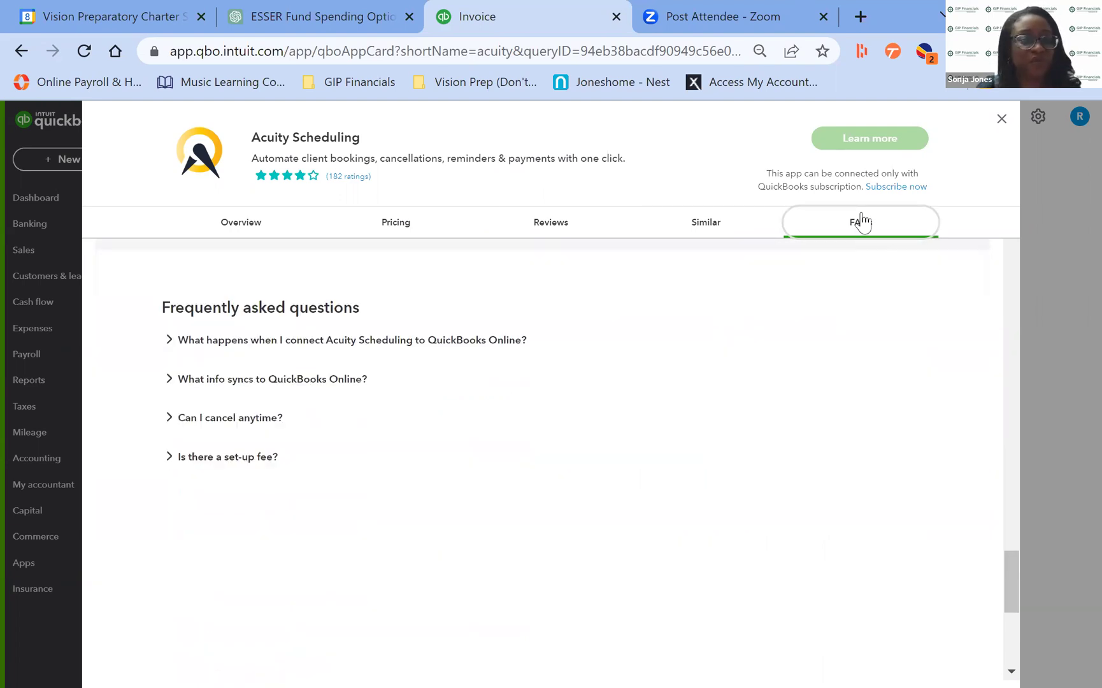
click(254, 224)
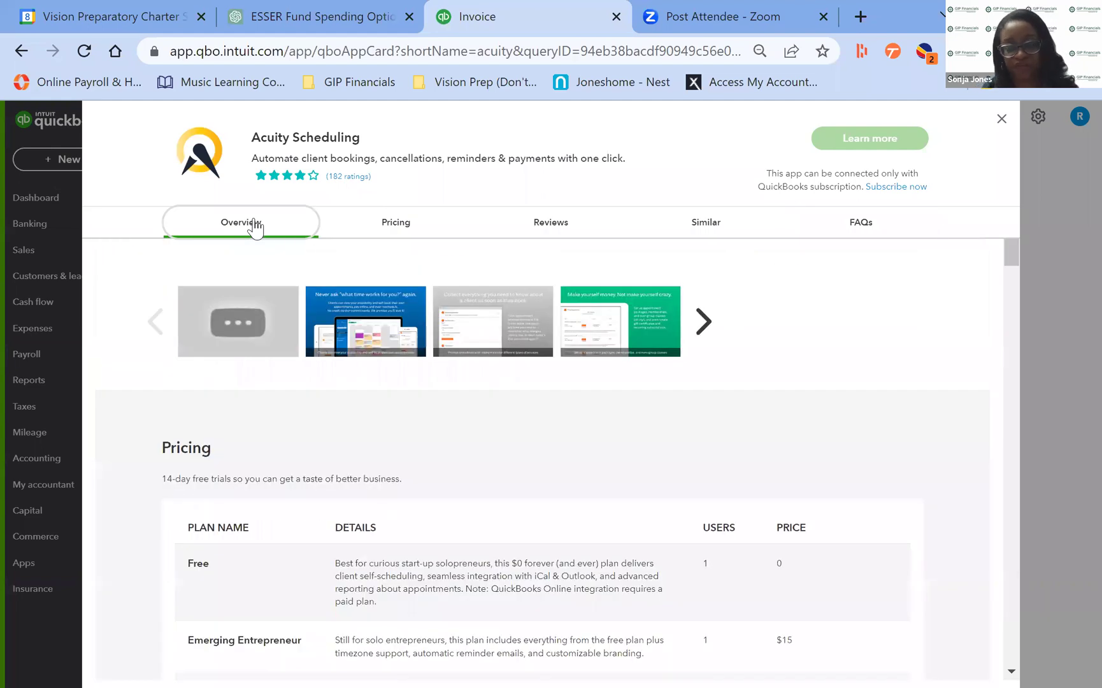